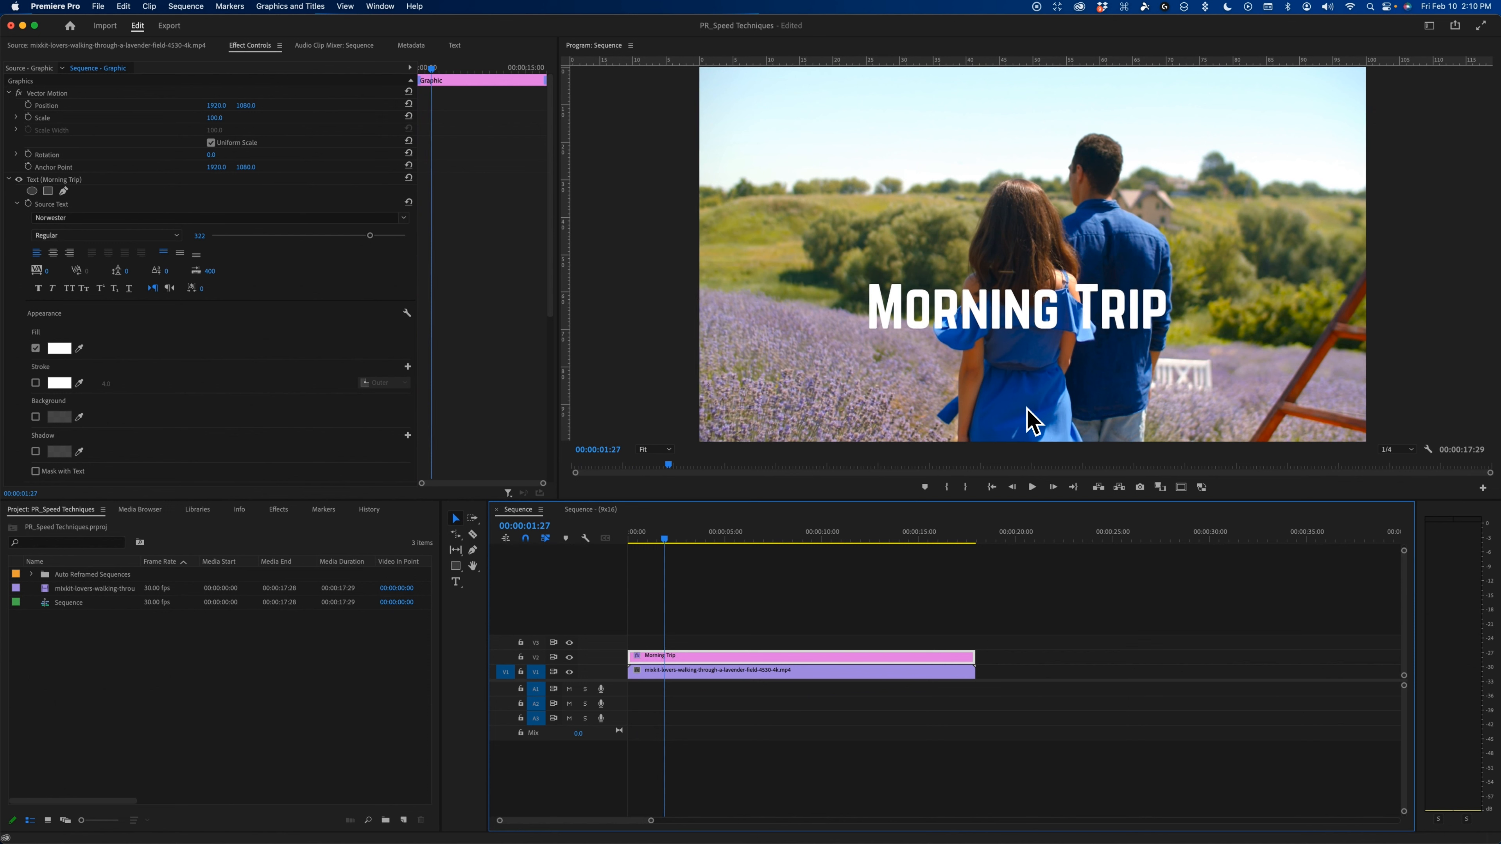
pyautogui.click(584, 511)
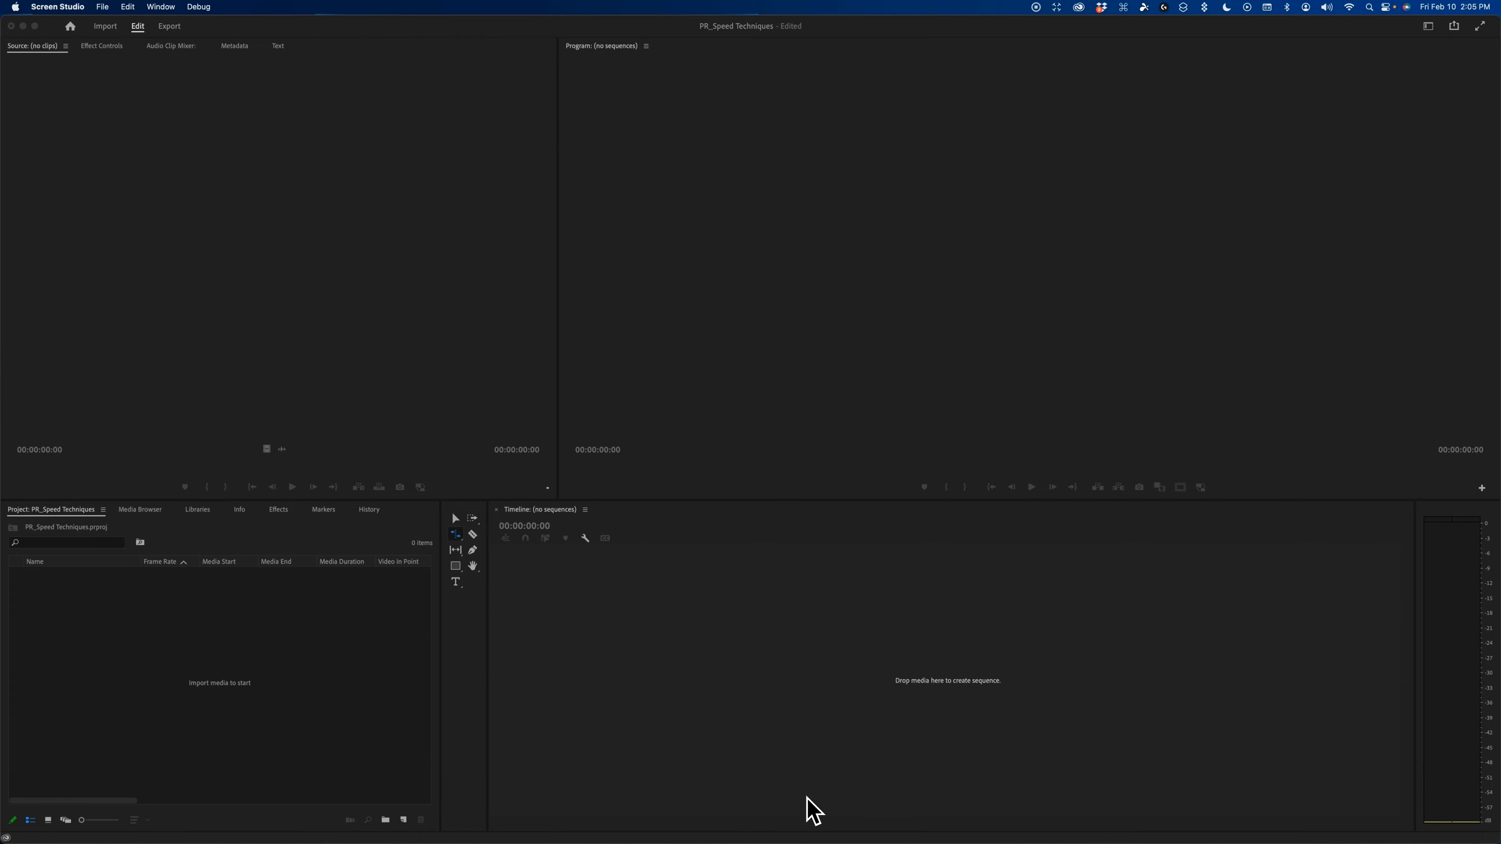
# Import mixkit-lovers-walking-through-a-lavender-field-4530-4k.mp4 from the PR_Social Media Size folder in Downloads
pyautogui.doubleClick(237, 640)
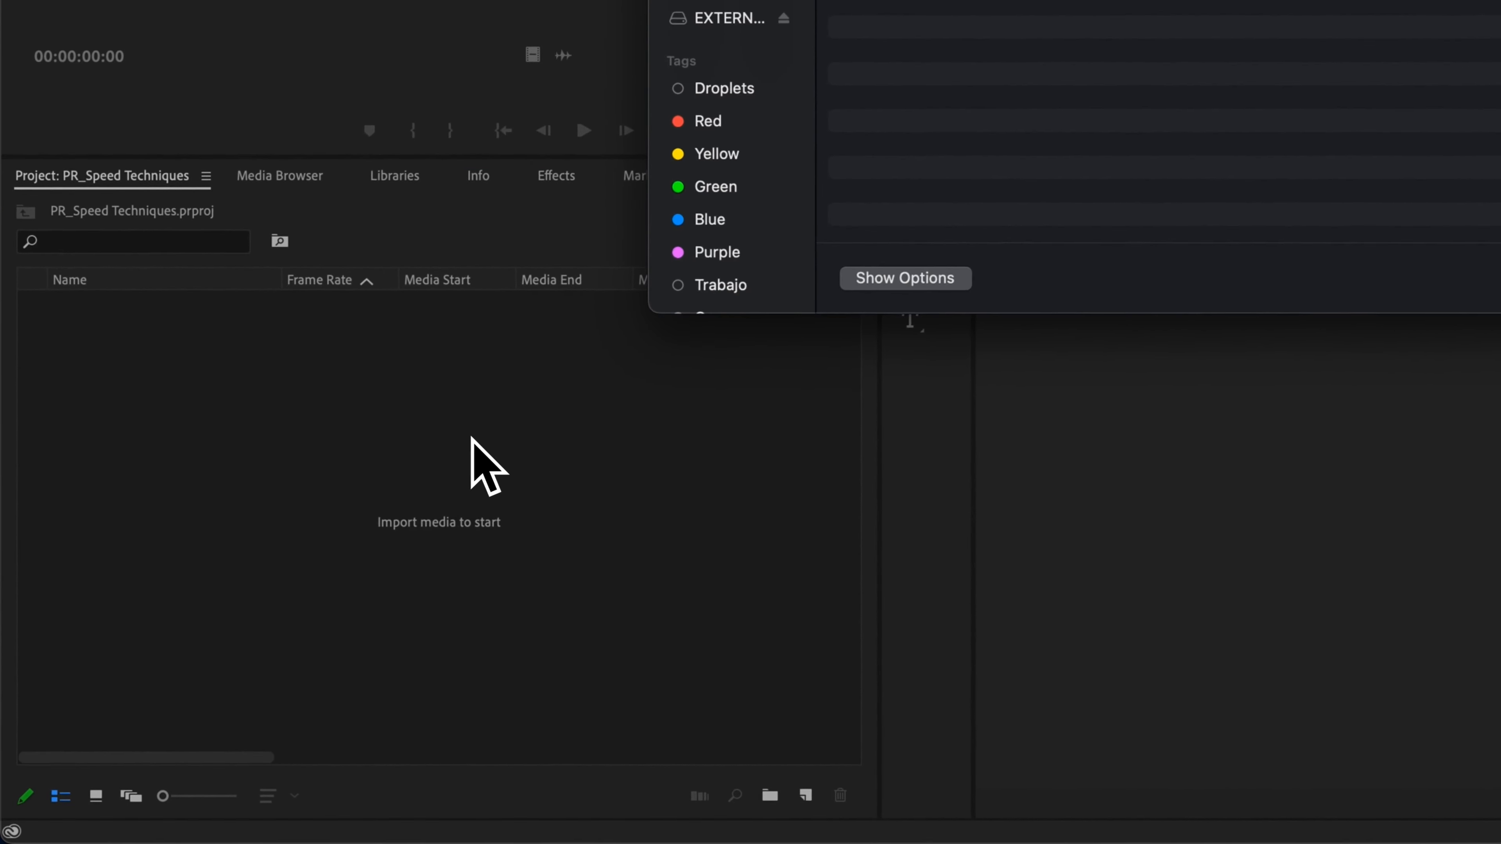
pyautogui.click(730, 17)
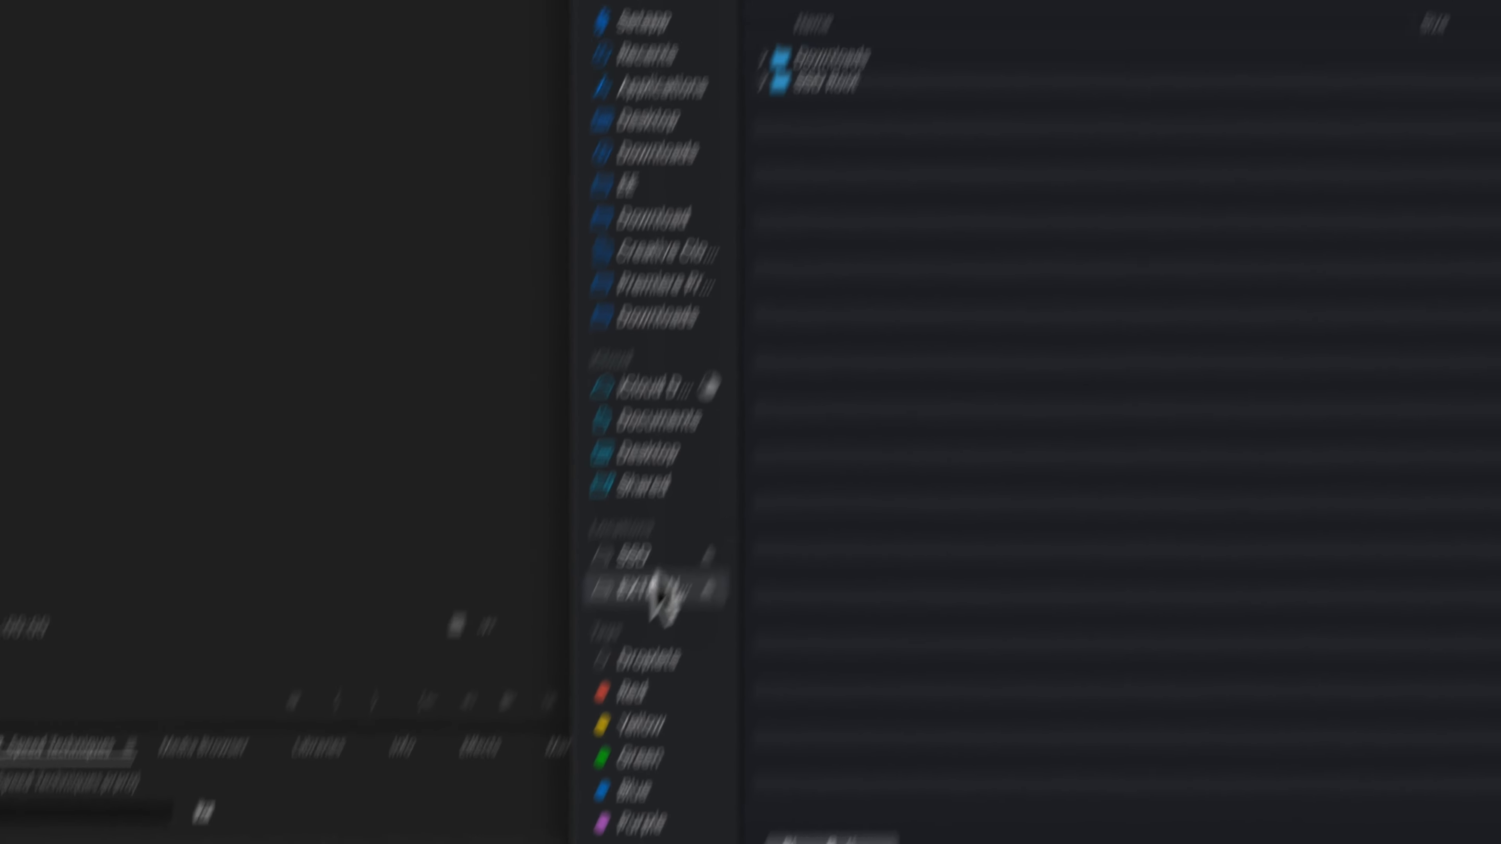
pyautogui.doubleClick(732, 302)
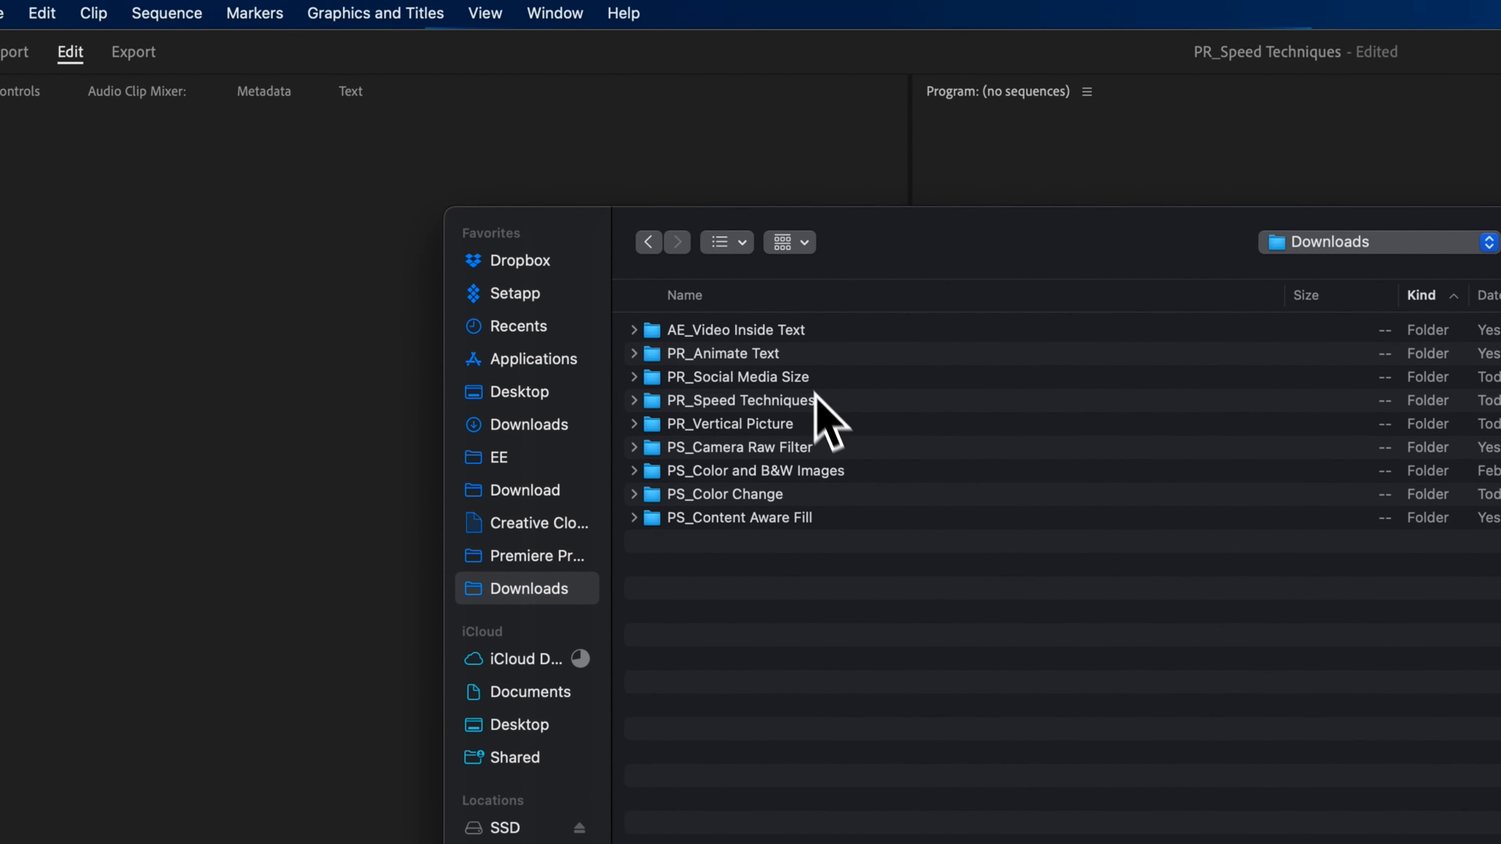
pyautogui.doubleClick(765, 381)
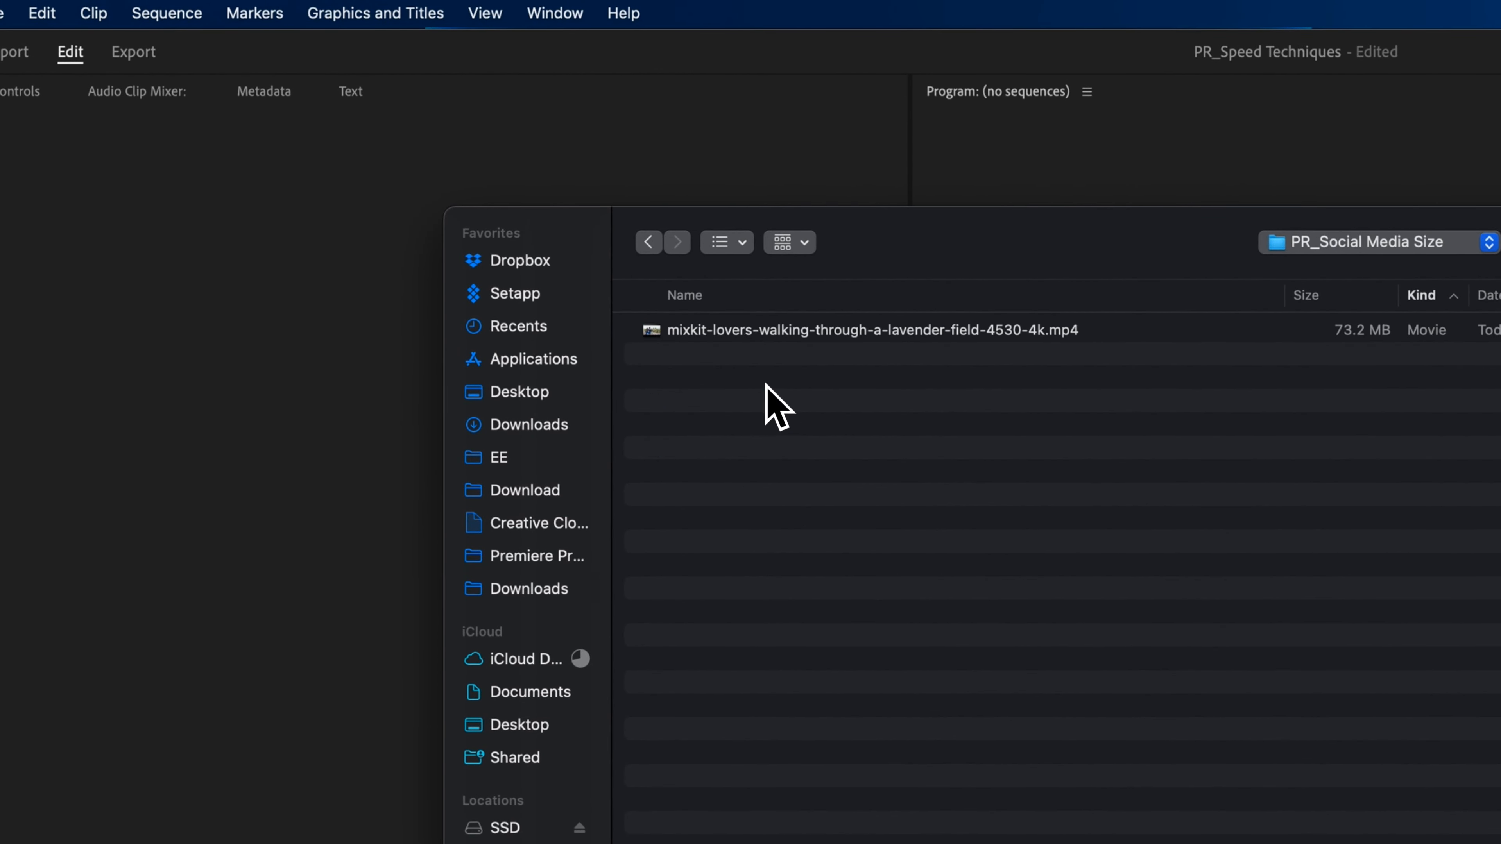
pyautogui.click(756, 335)
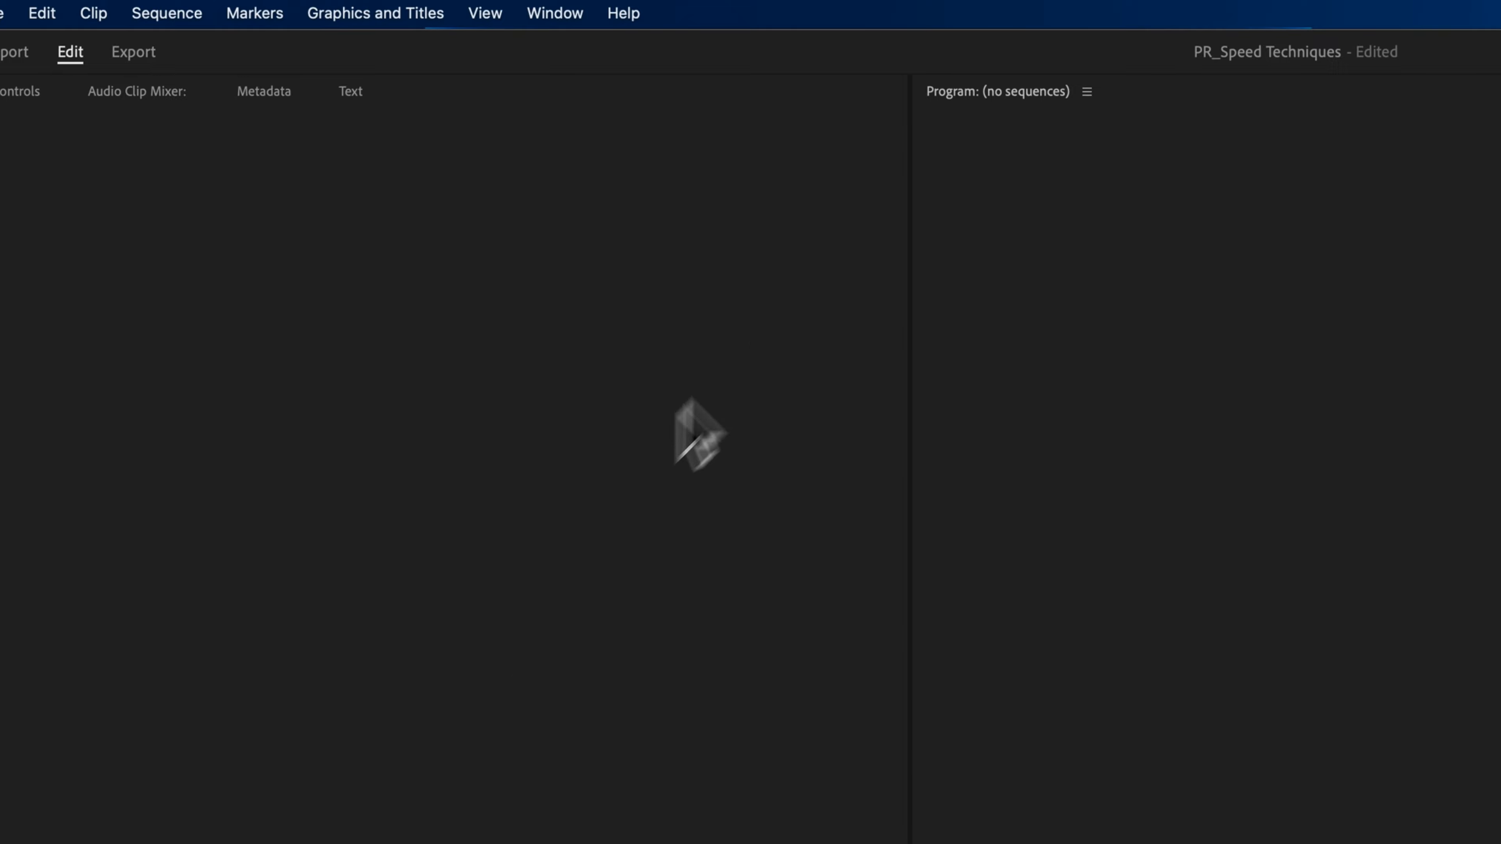
# Open the imported lavender field clip in the Source Monitor and play its first few seconds
pyautogui.doubleClick(98, 428)
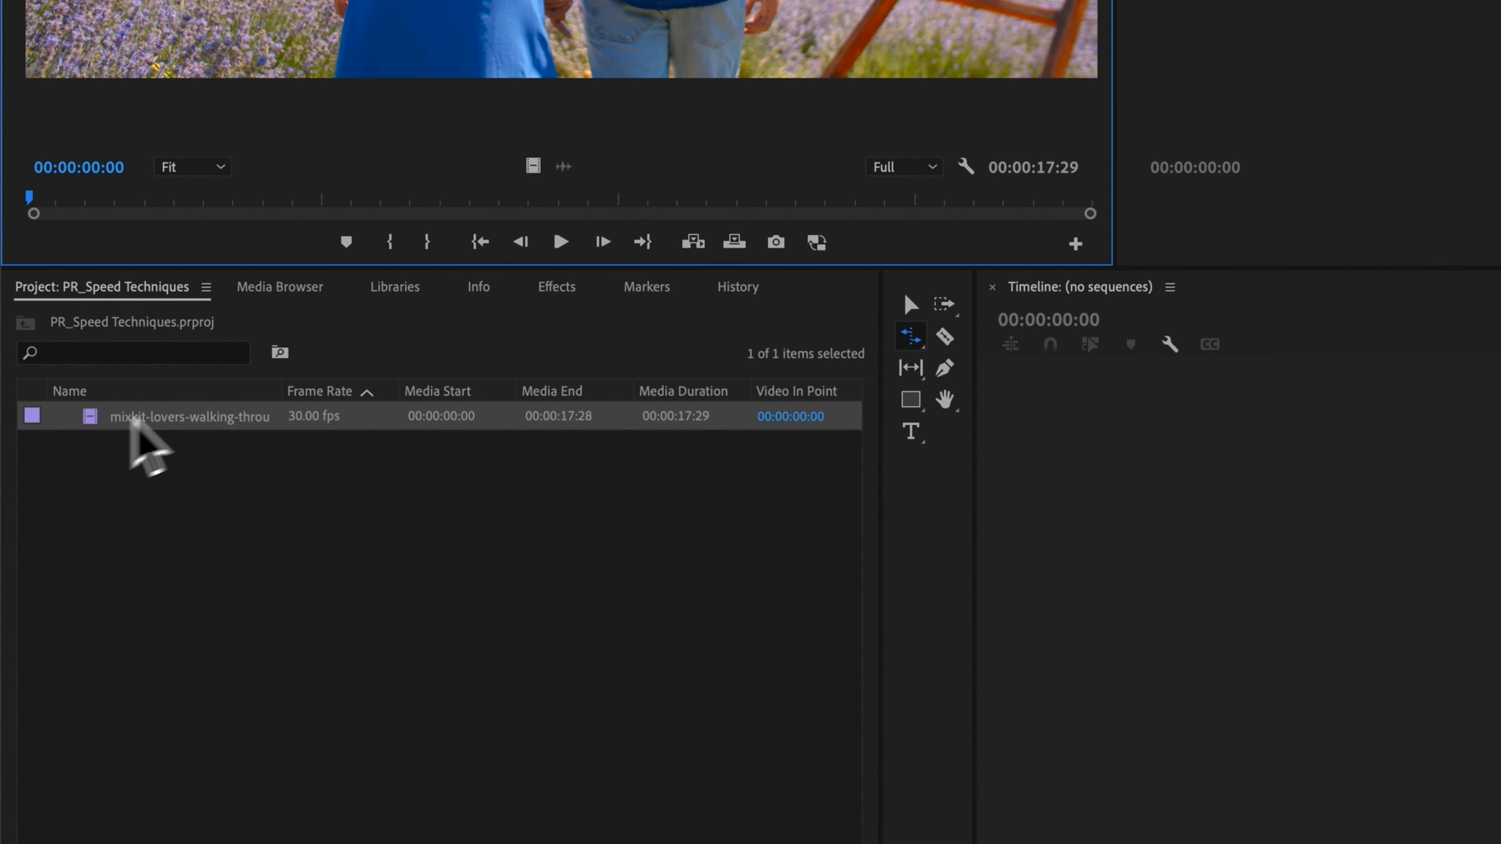
pyautogui.press('space')
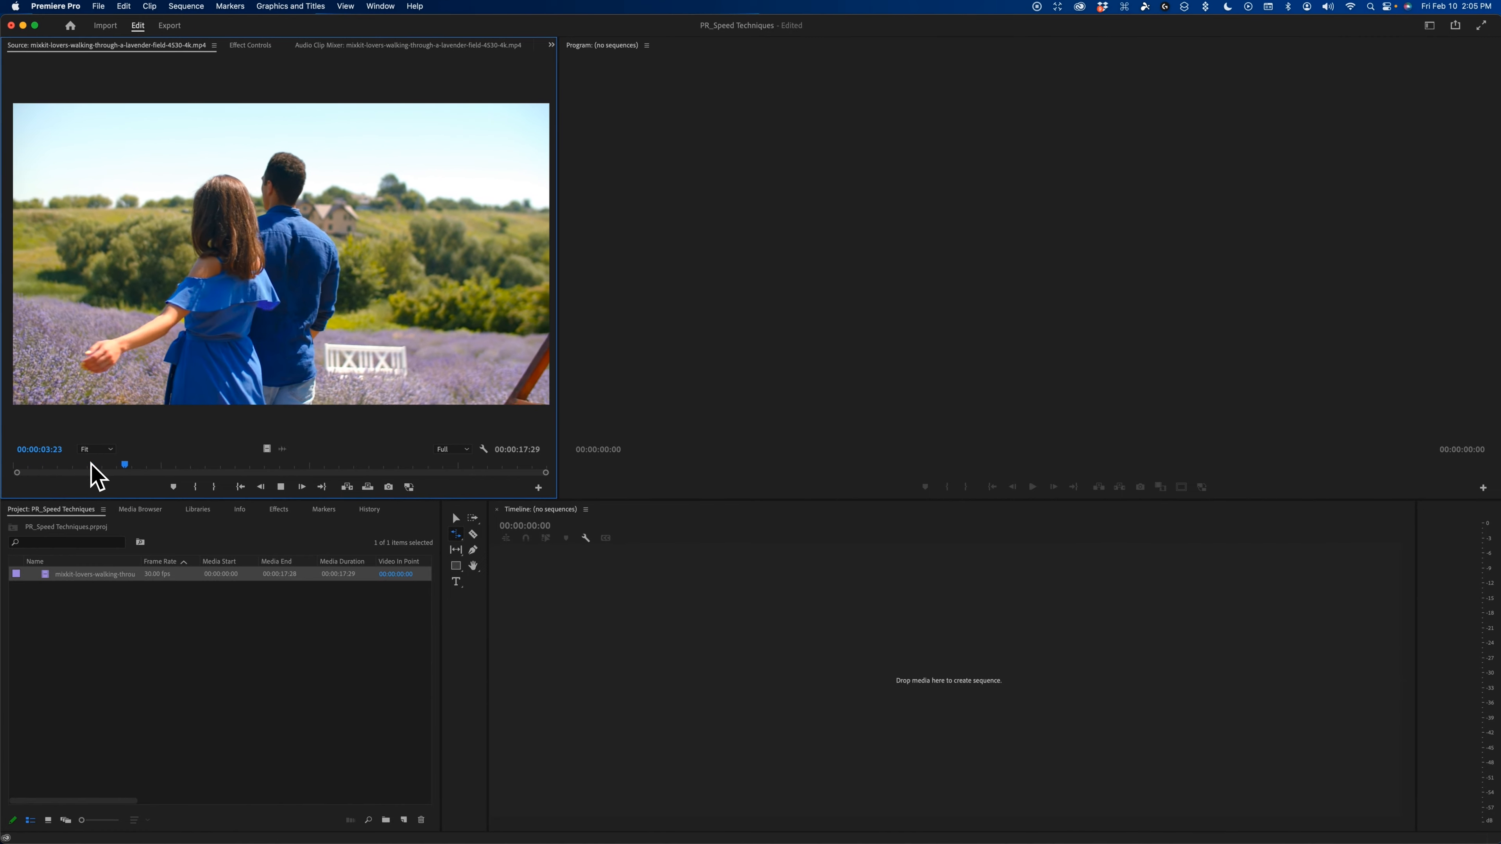
pyautogui.press('space')
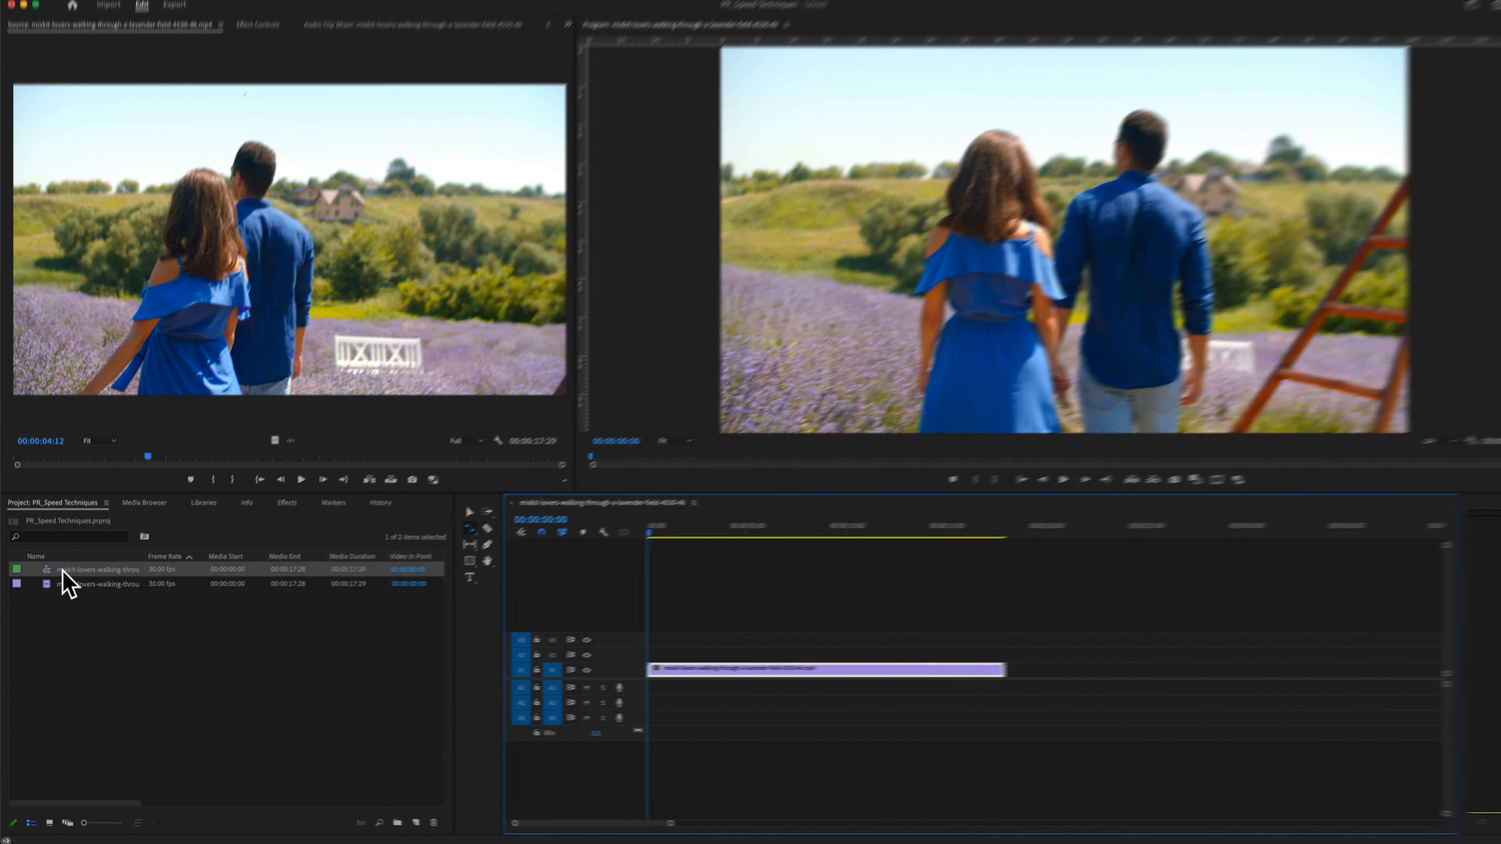
# Rename the sequence made from the lavender field clip as Sequence in the project
pyautogui.click(44, 577)
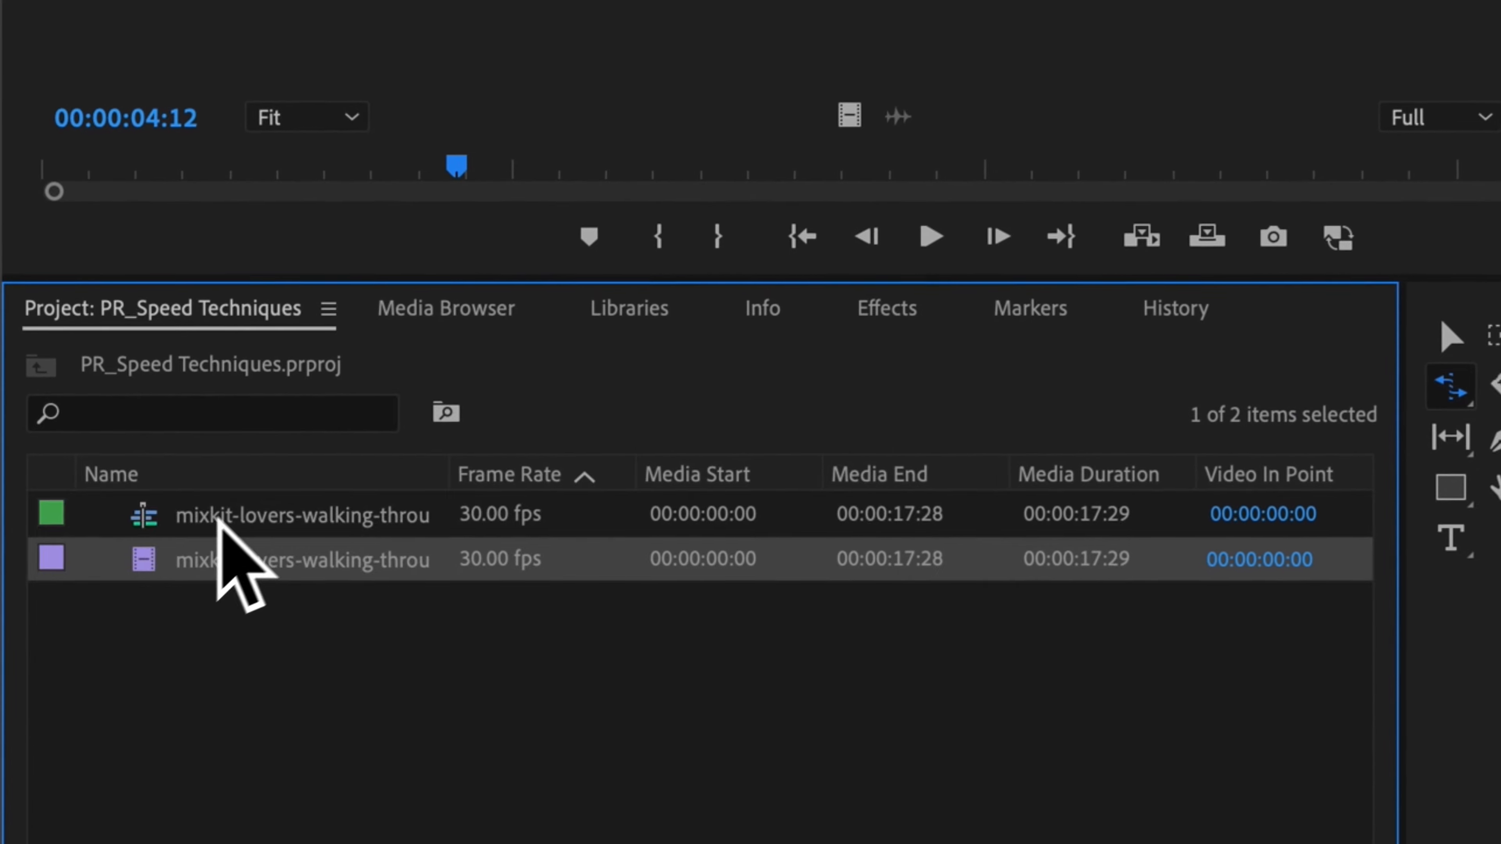
pyautogui.click(73, 573)
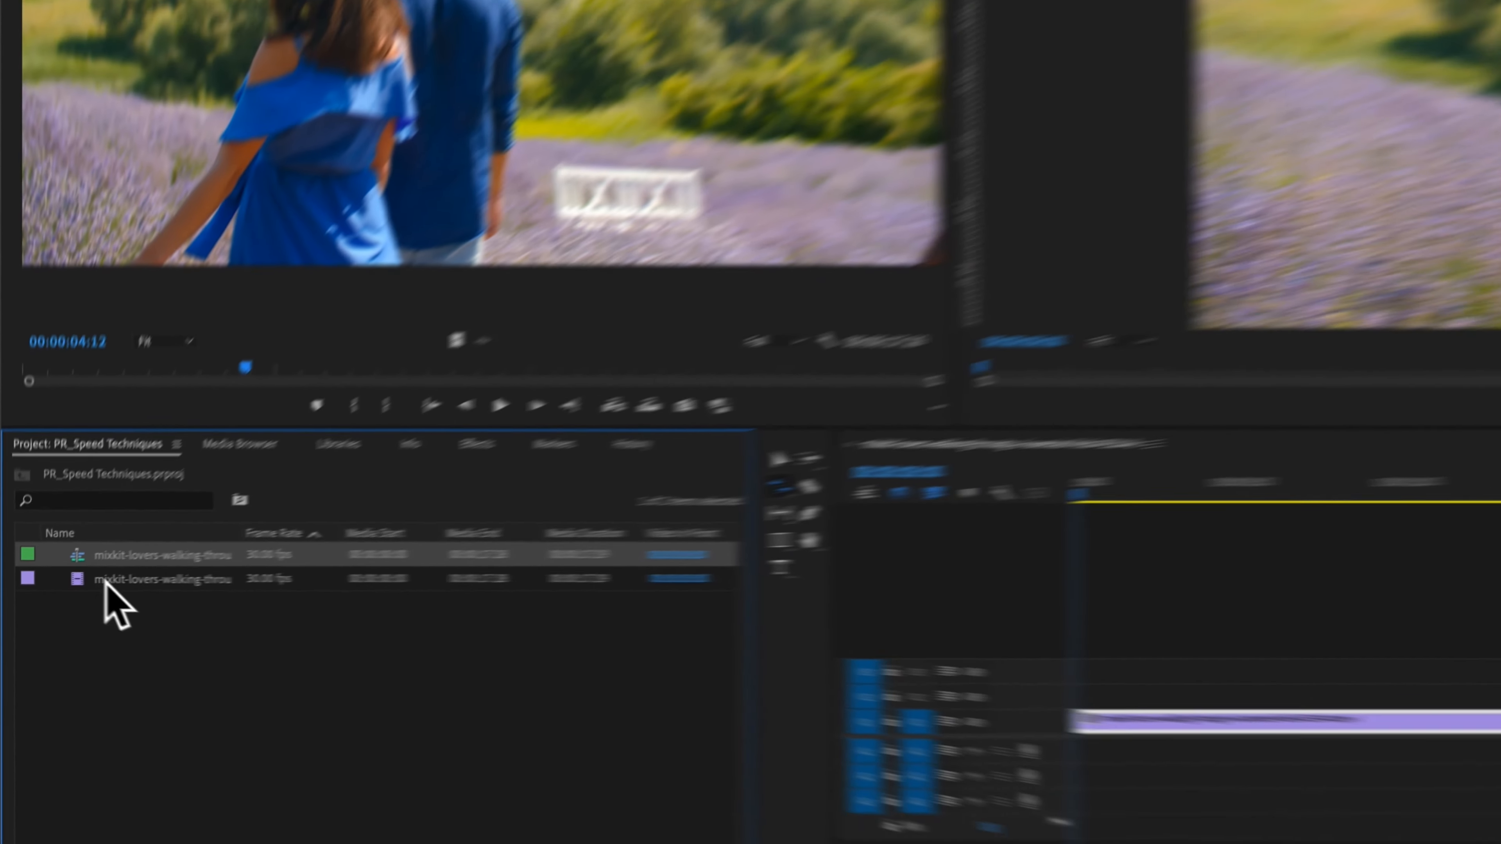
pyautogui.rightClick(216, 523)
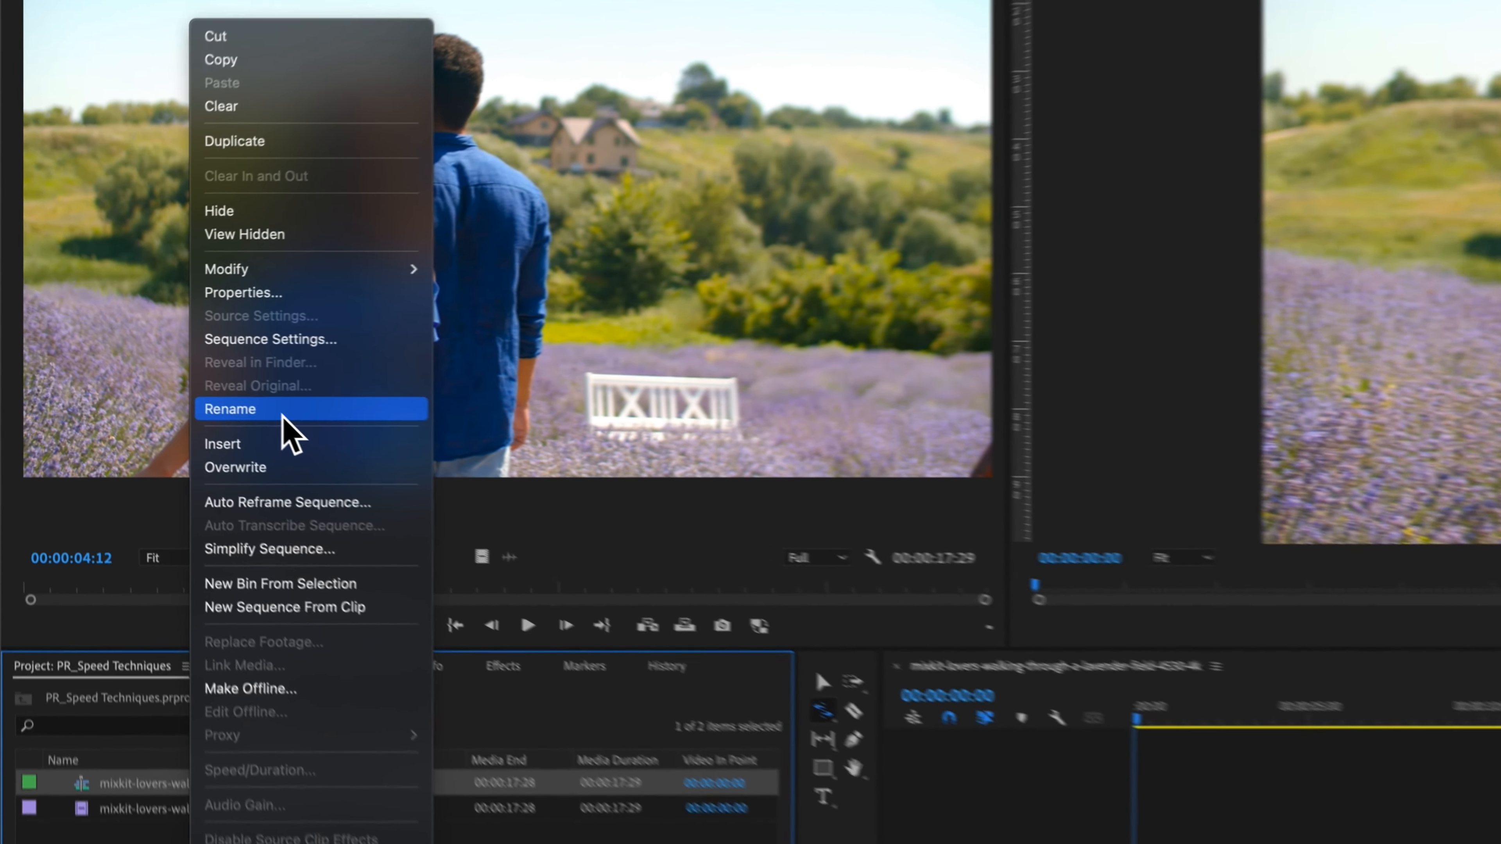
pyautogui.click(155, 367)
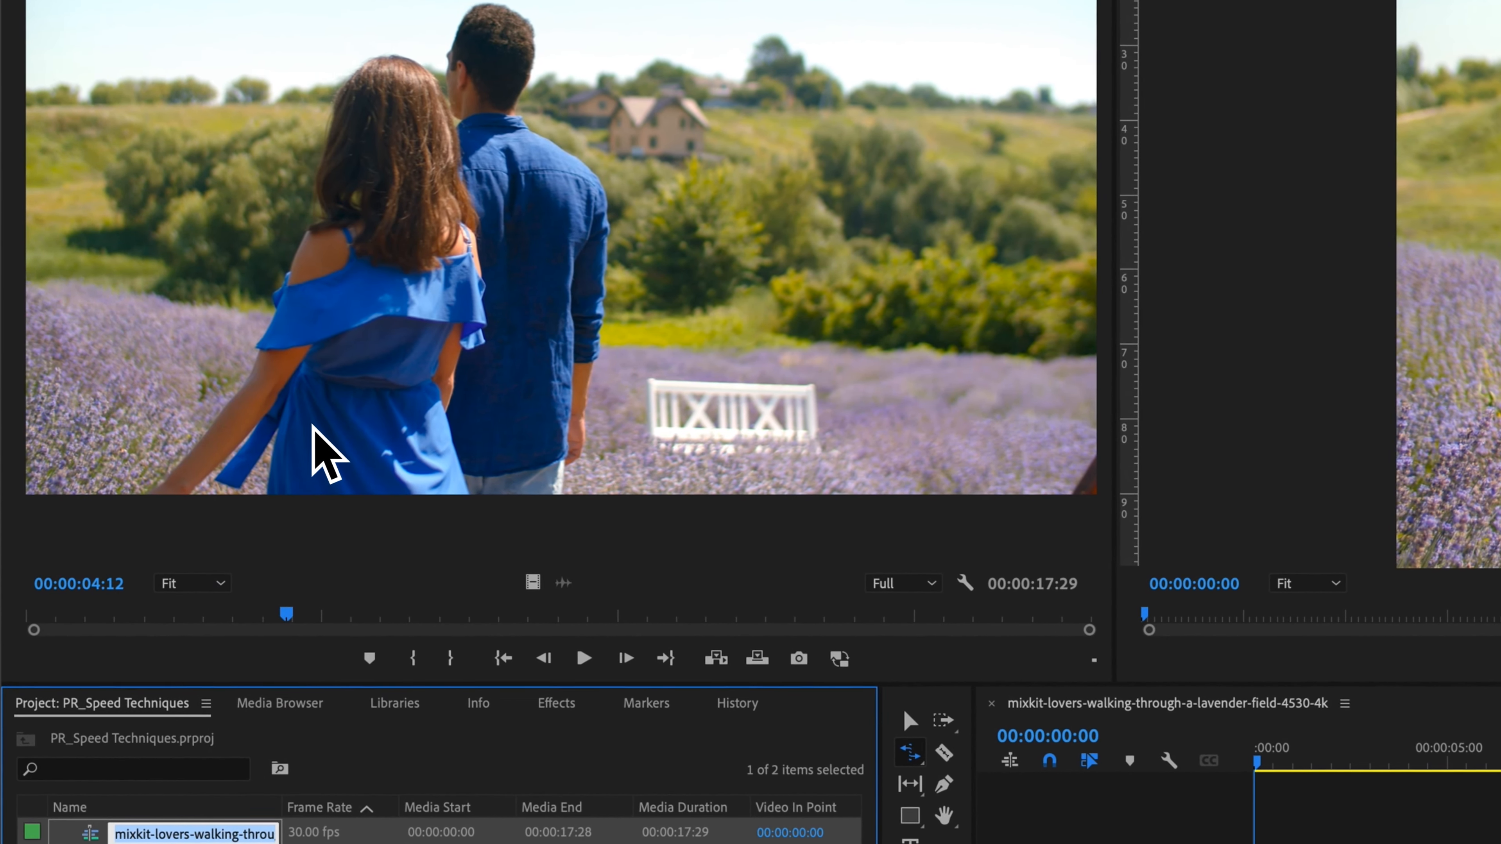
pyautogui.write('Sequence')
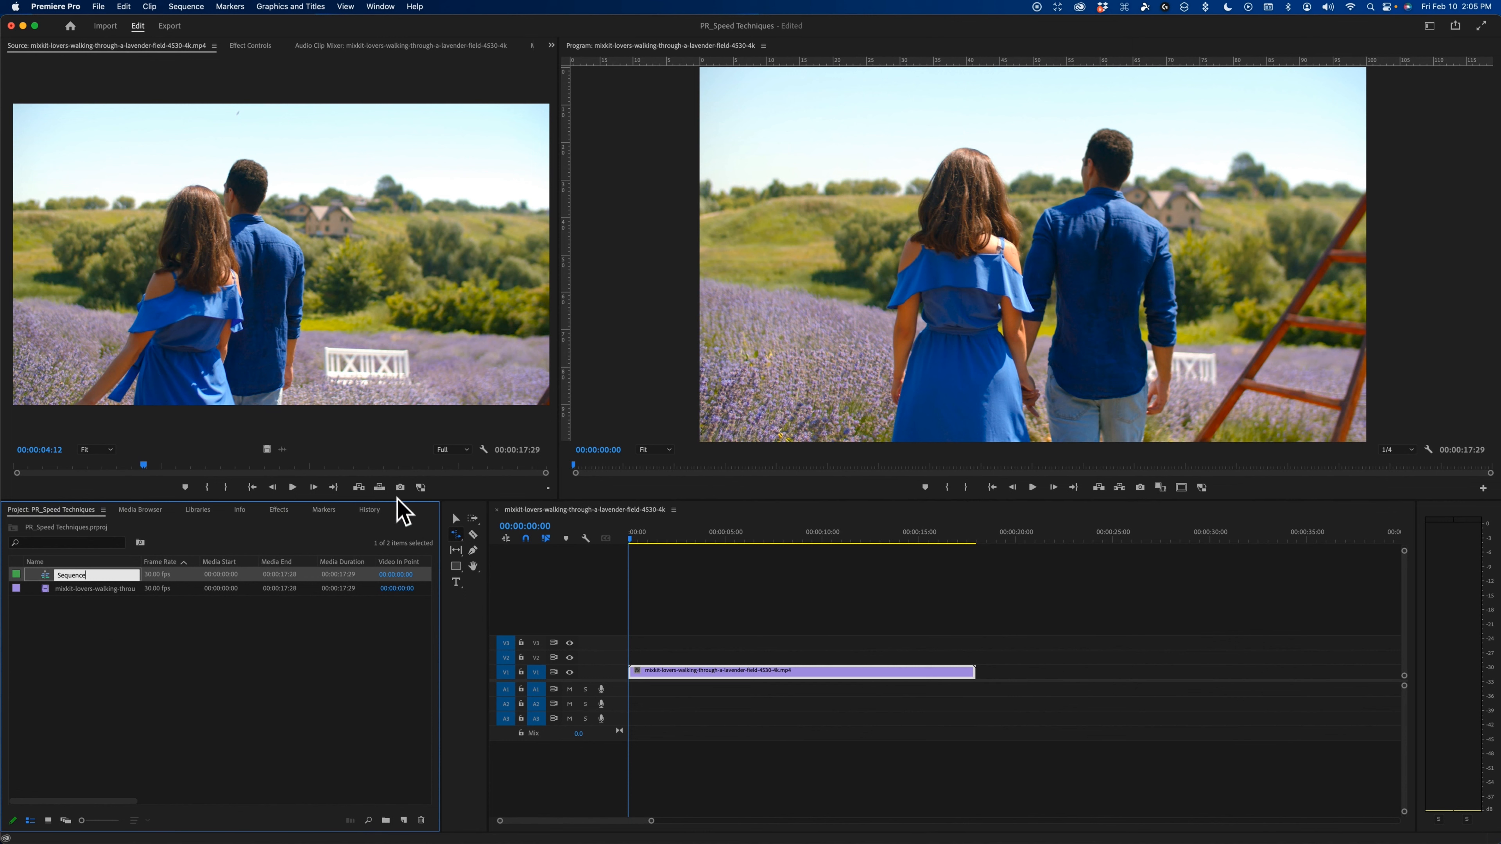
pyautogui.press('Return')
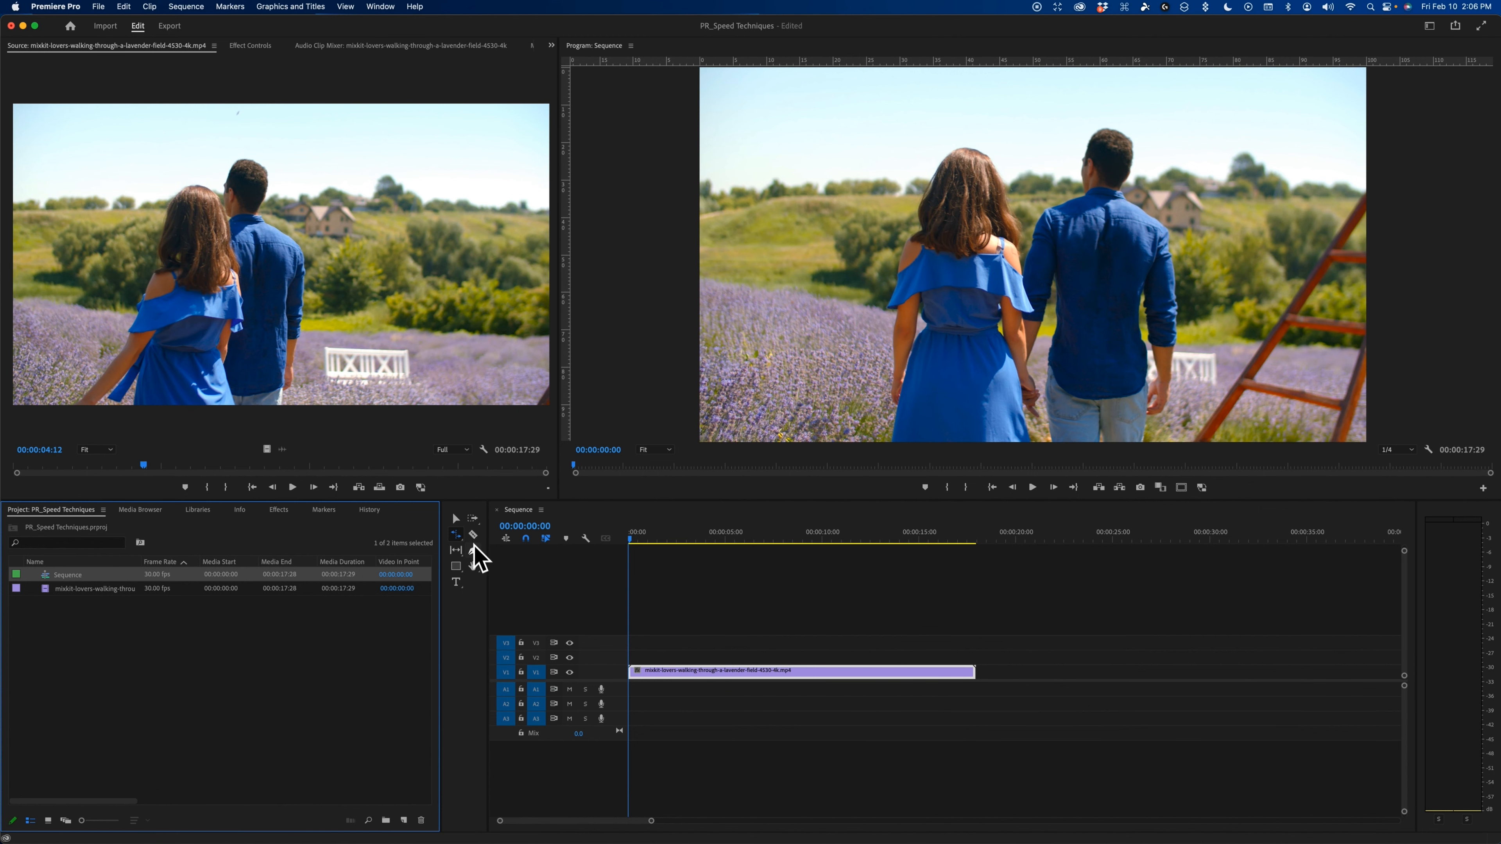
# Add a text title reading Morning Trip over the couple in the program image
pyautogui.click(456, 582)
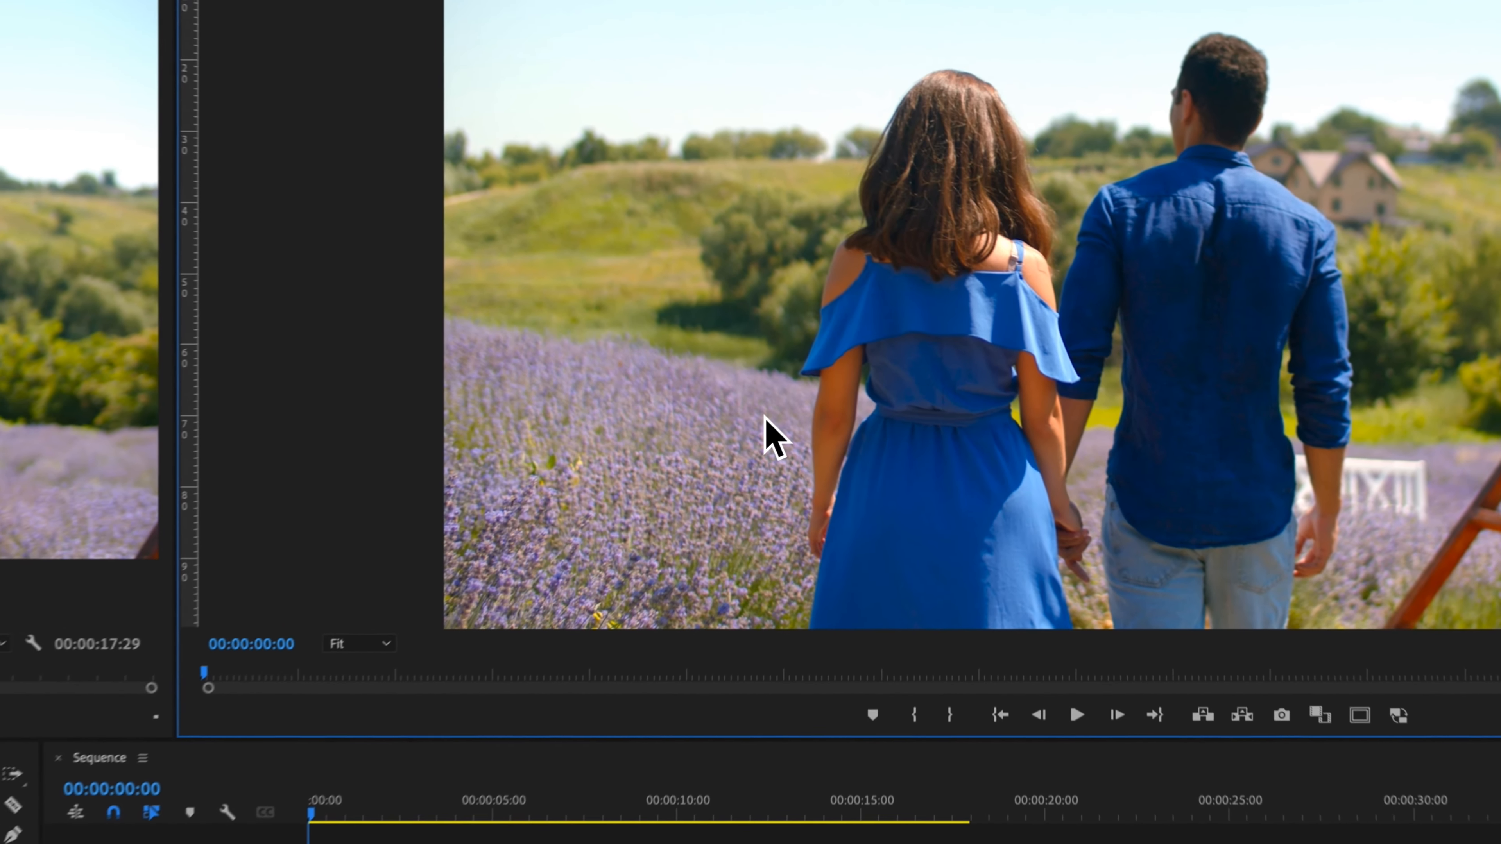
pyautogui.click(766, 417)
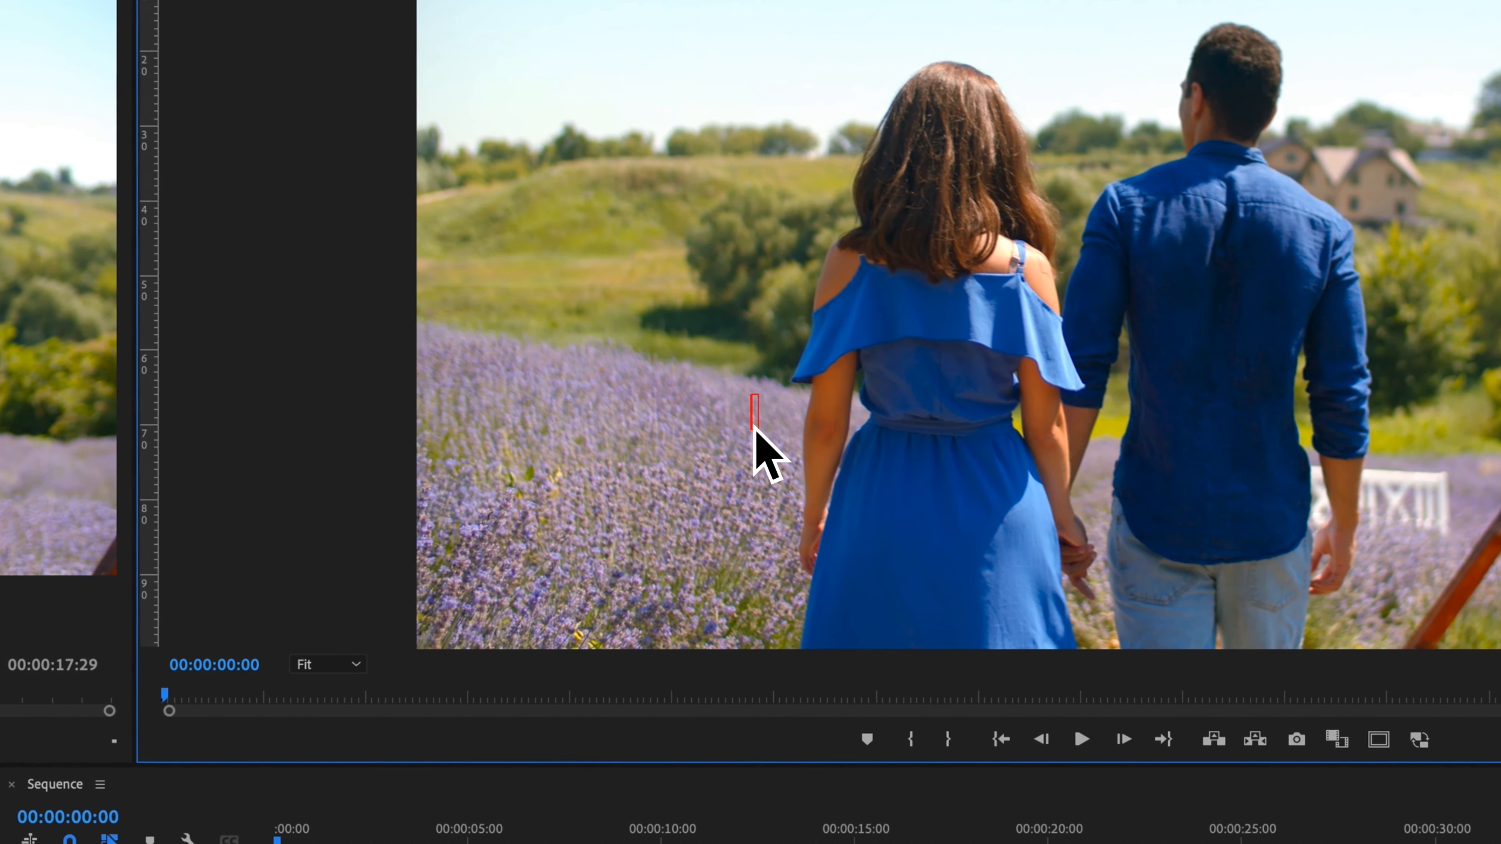
pyautogui.write('Morning Trip')
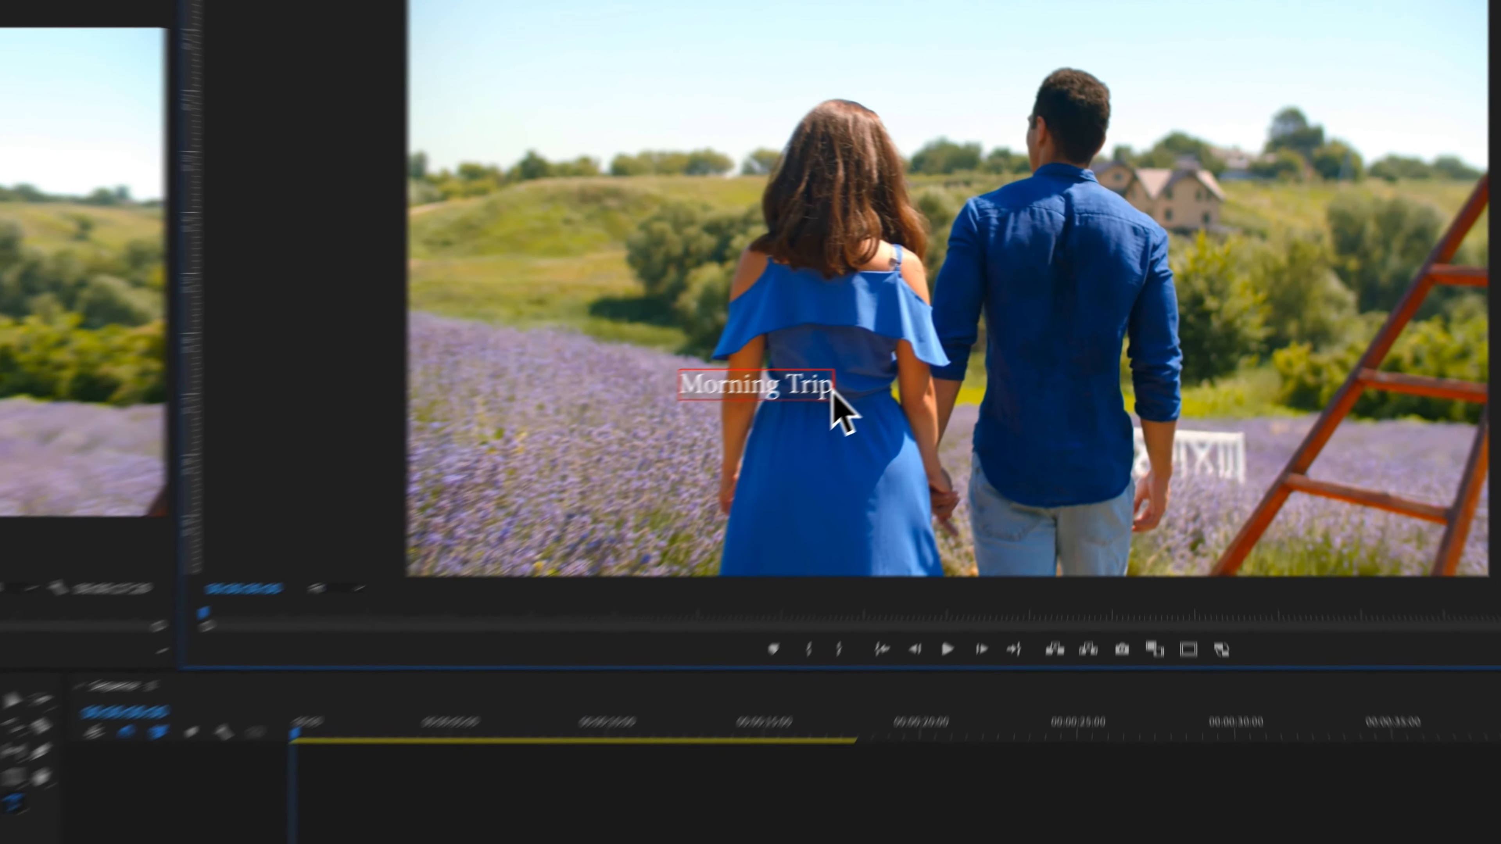
# Set the Morning Trip title's font to Norwester and enlarge the text to about size 322
pyautogui.moveTo(957, 329); pyautogui.dragTo(865, 326)
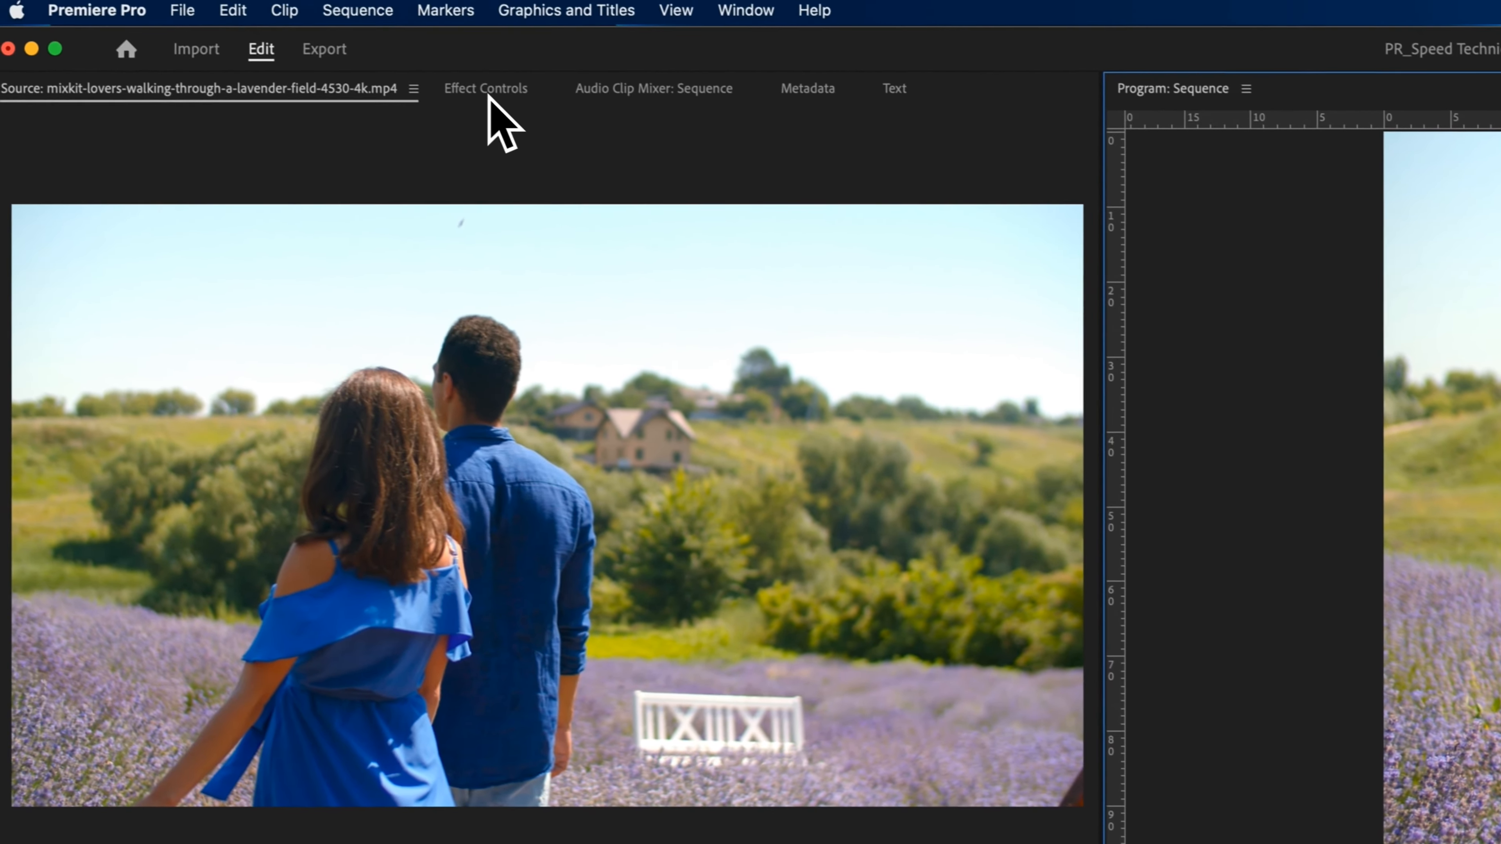
pyautogui.click(499, 94)
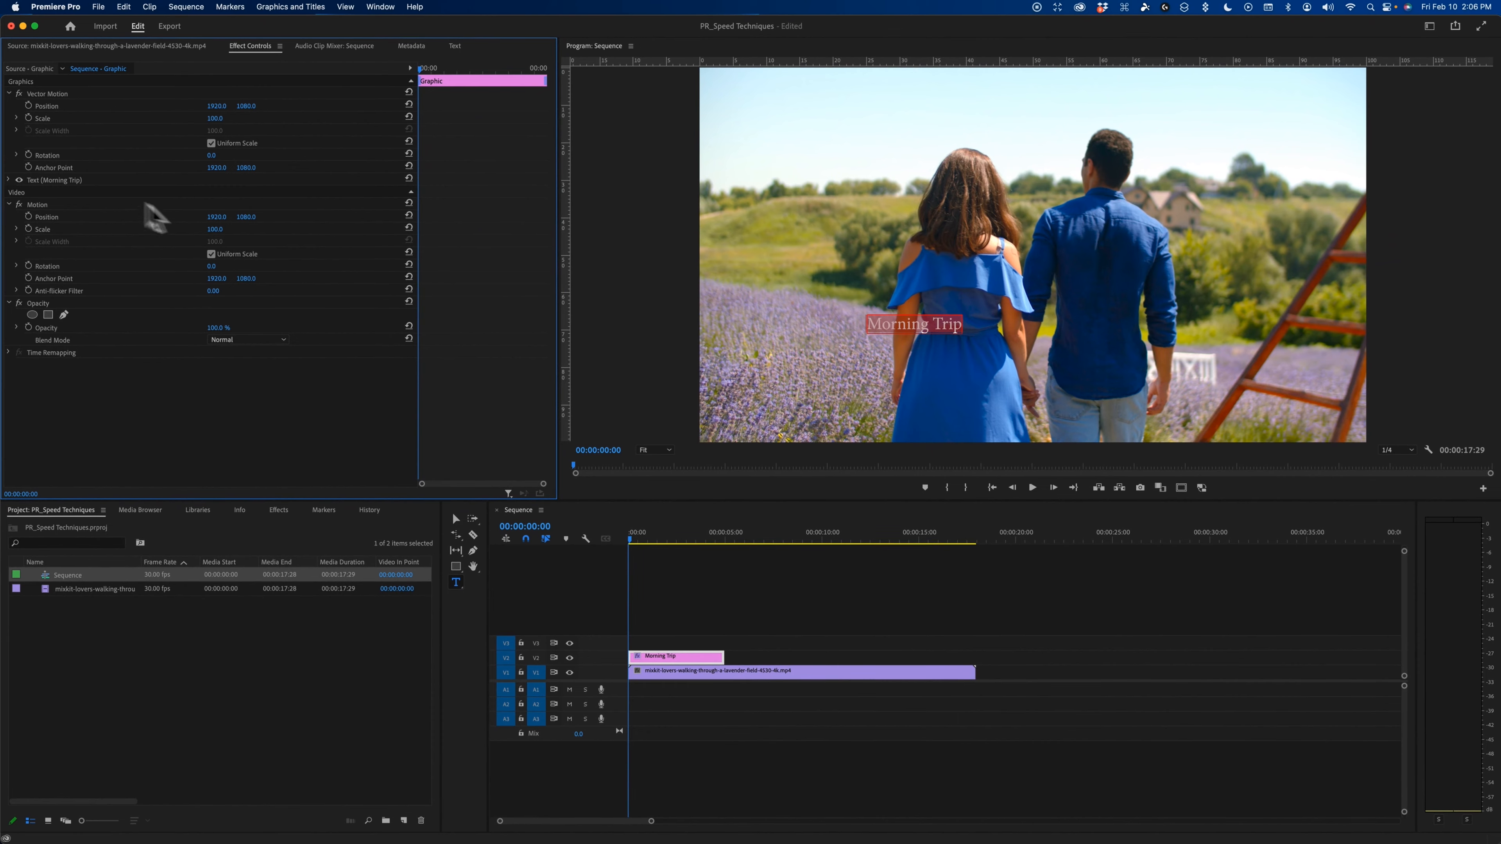
pyautogui.click(9, 180)
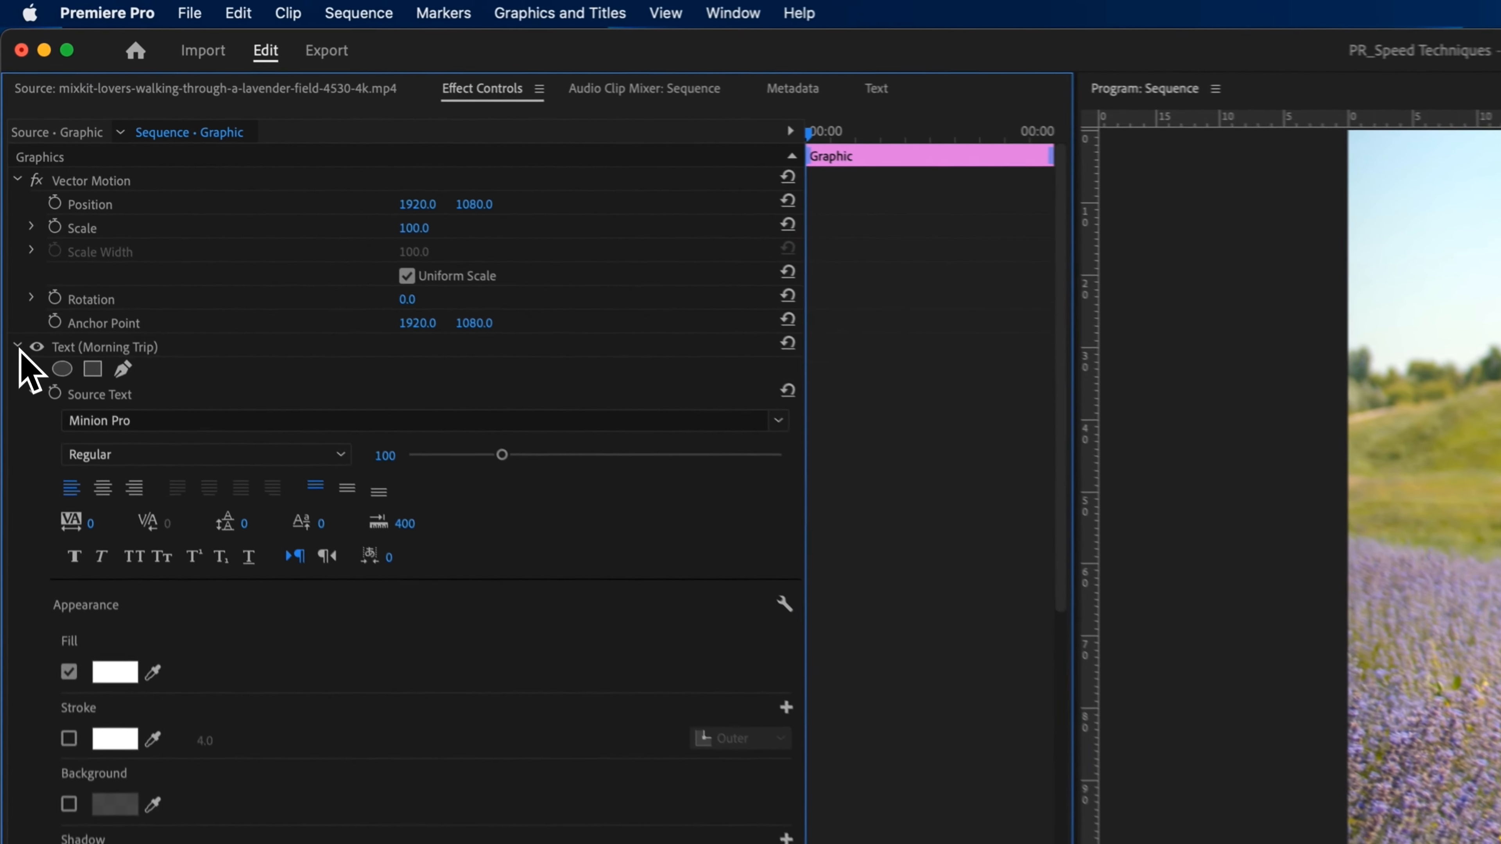
pyautogui.click(112, 437)
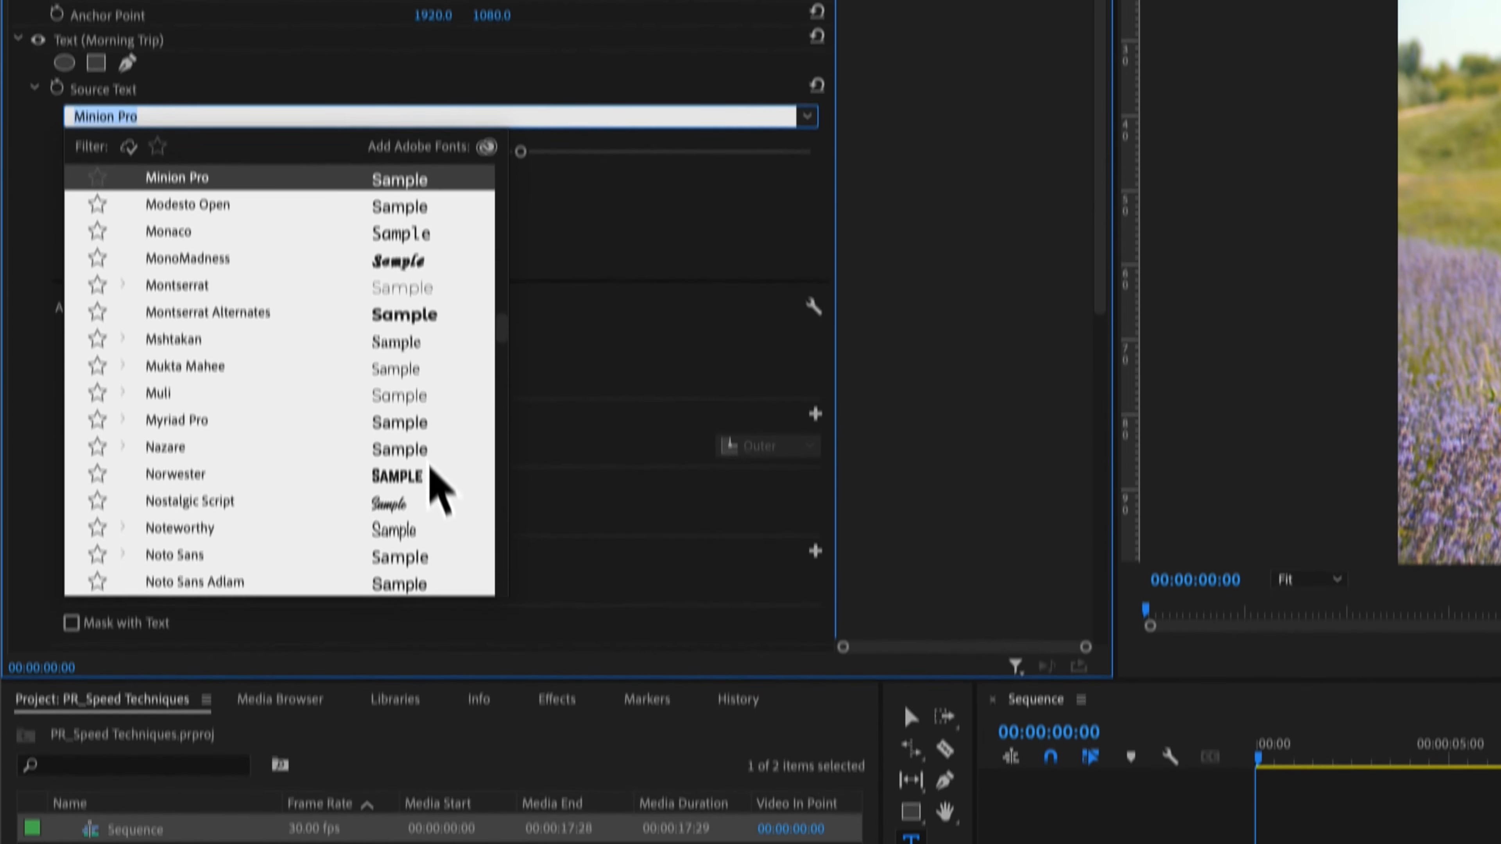
pyautogui.click(431, 474)
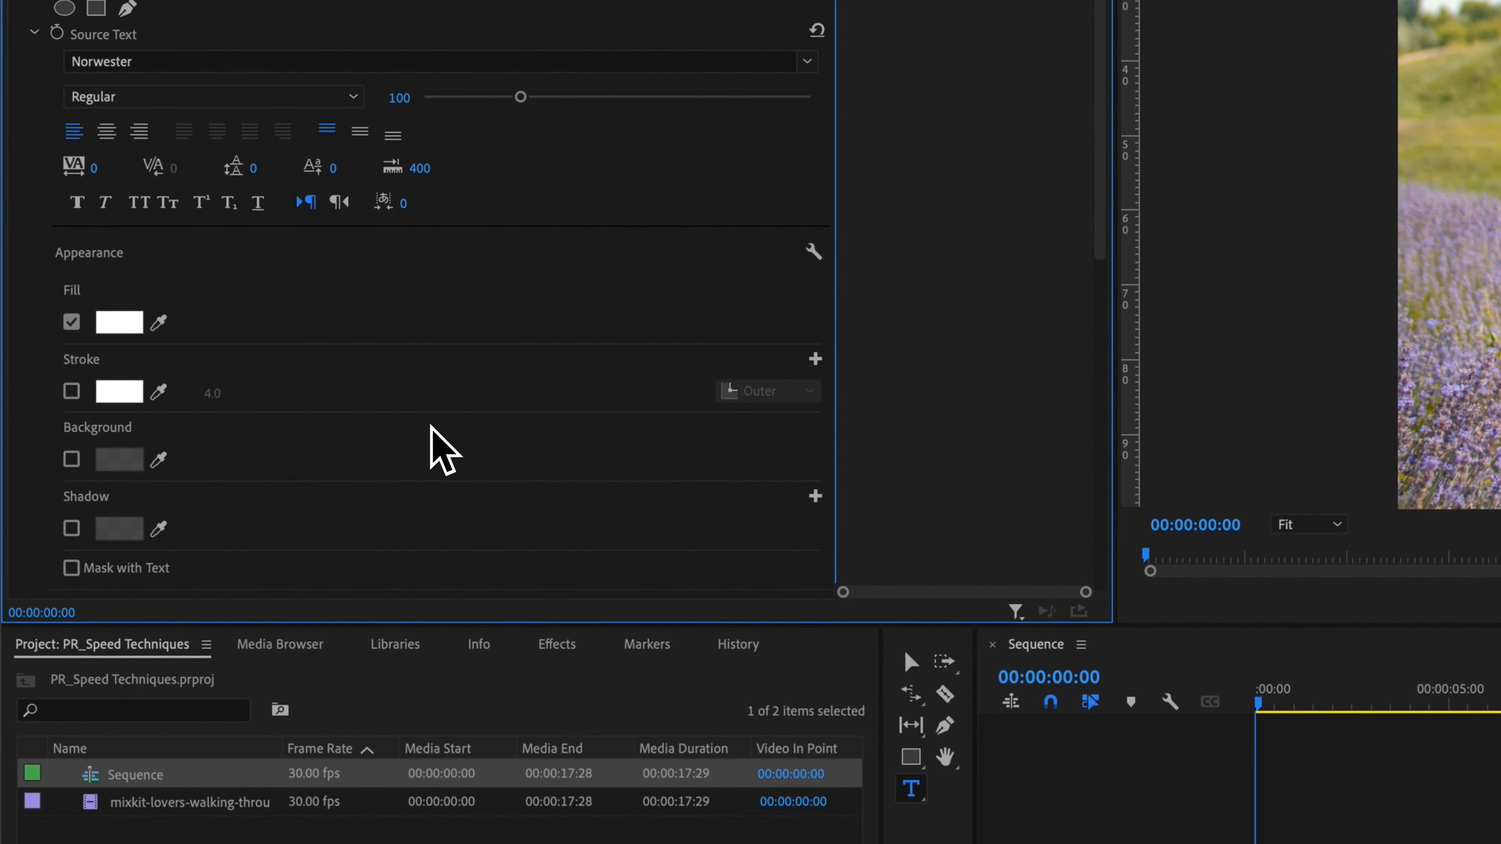
pyautogui.moveTo(521, 396); pyautogui.dragTo(650, 382)
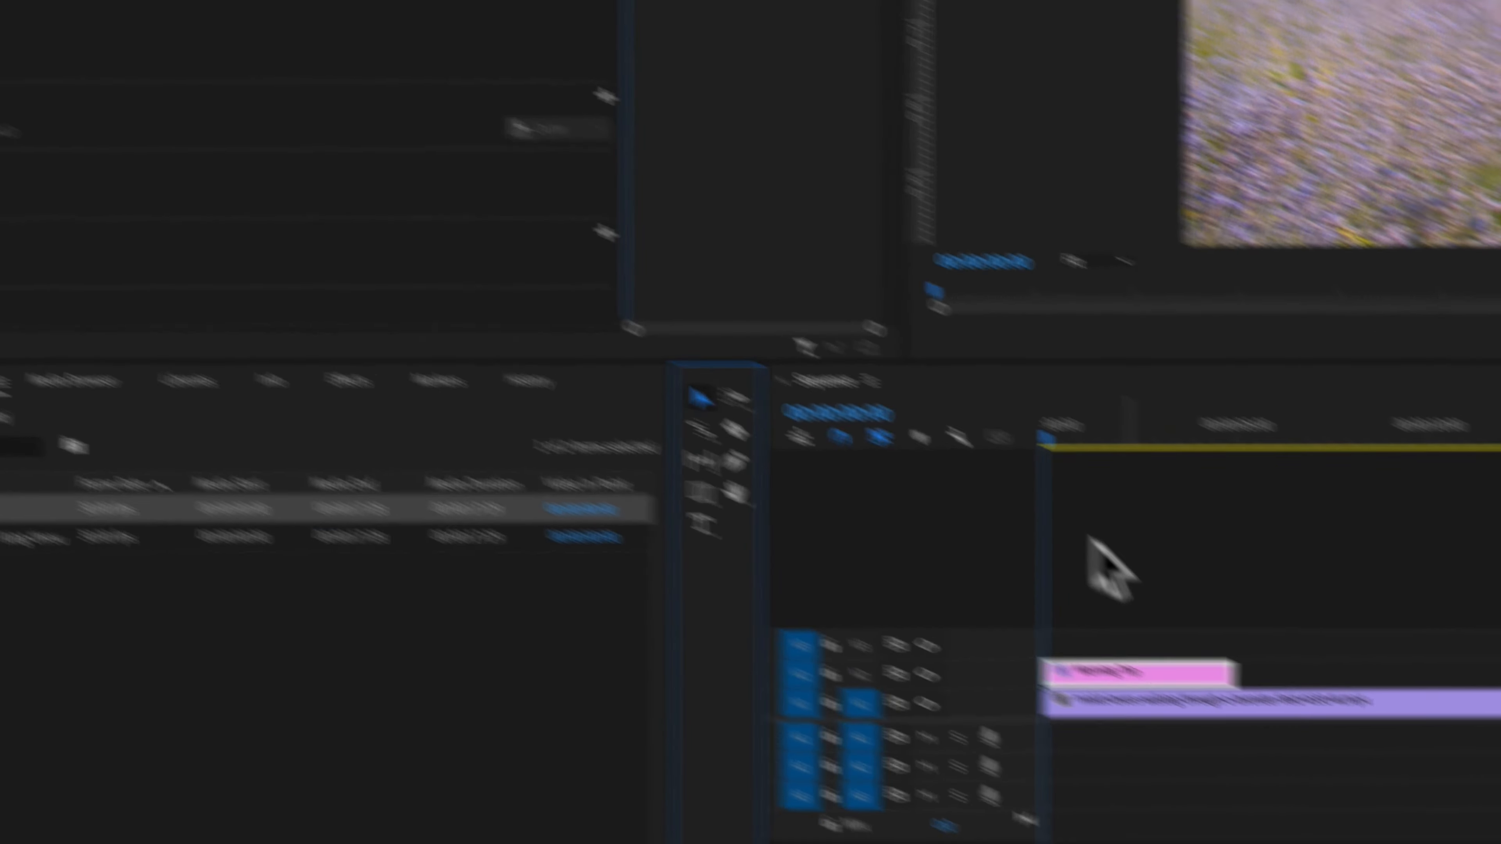
# Extend the Morning Trip title clip in the timeline to match the end of the video clip
pyautogui.moveTo(762, 473); pyautogui.dragTo(1266, 473)
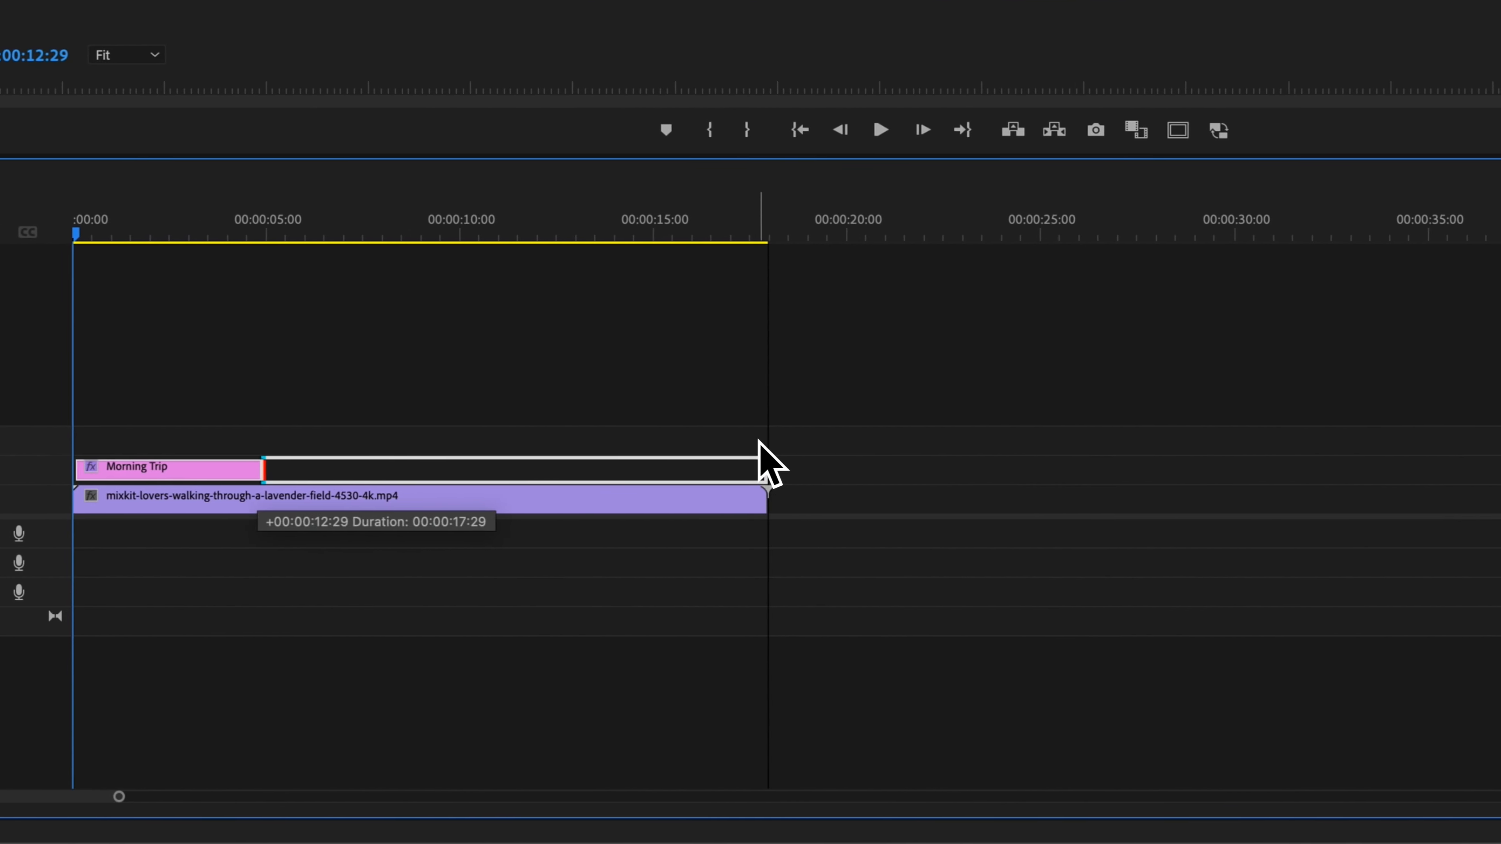
pyautogui.moveTo(759, 440); pyautogui.dragTo(760, 442)
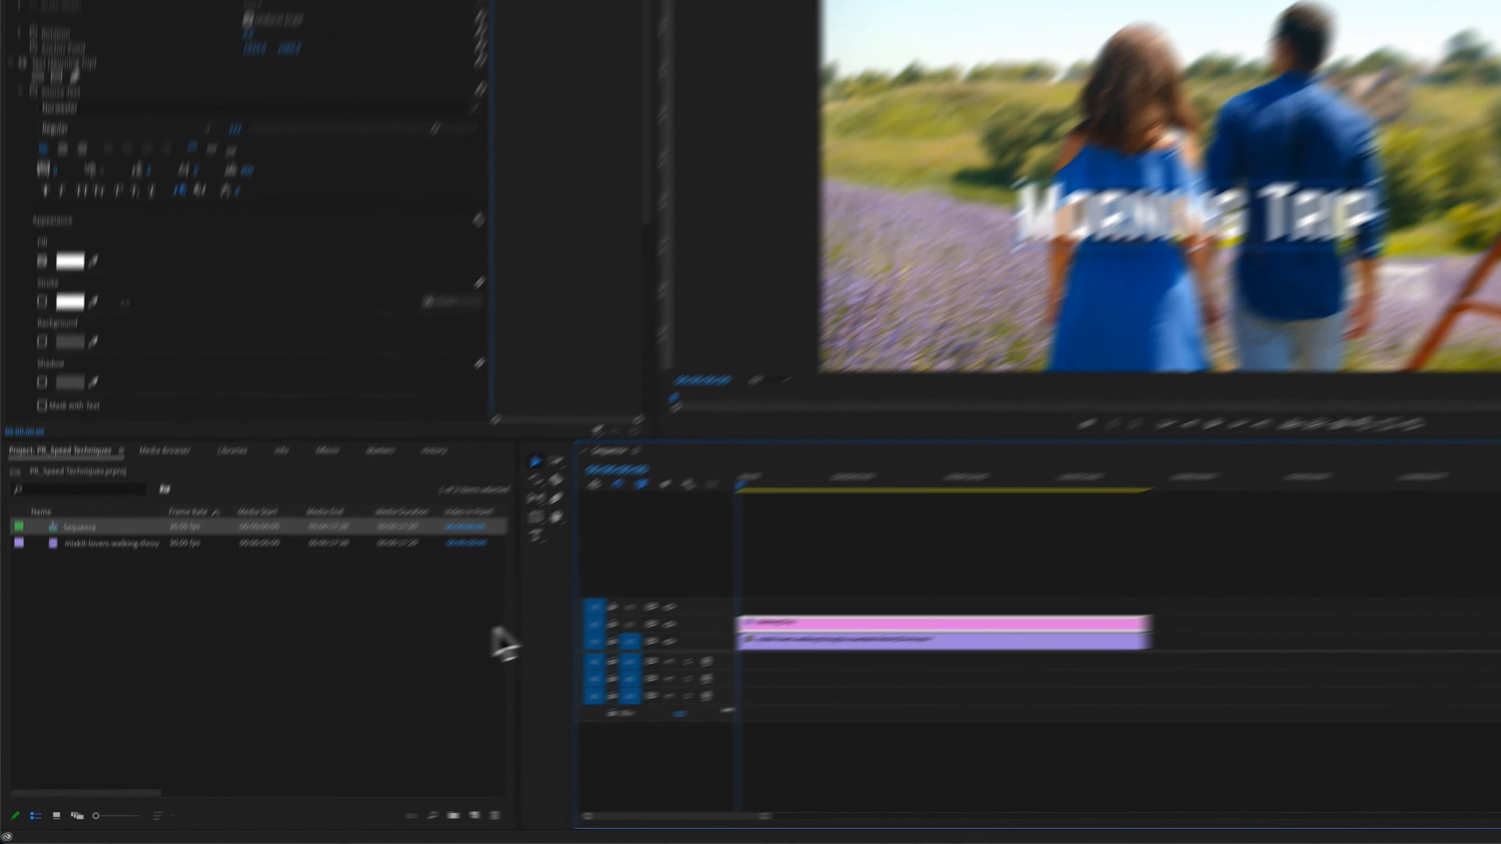
# Create an auto-reframed duplicate of Sequence with the Vertical 9:16 aspect ratio, default motion tracking and clips not nested
pyautogui.click(301, 624)
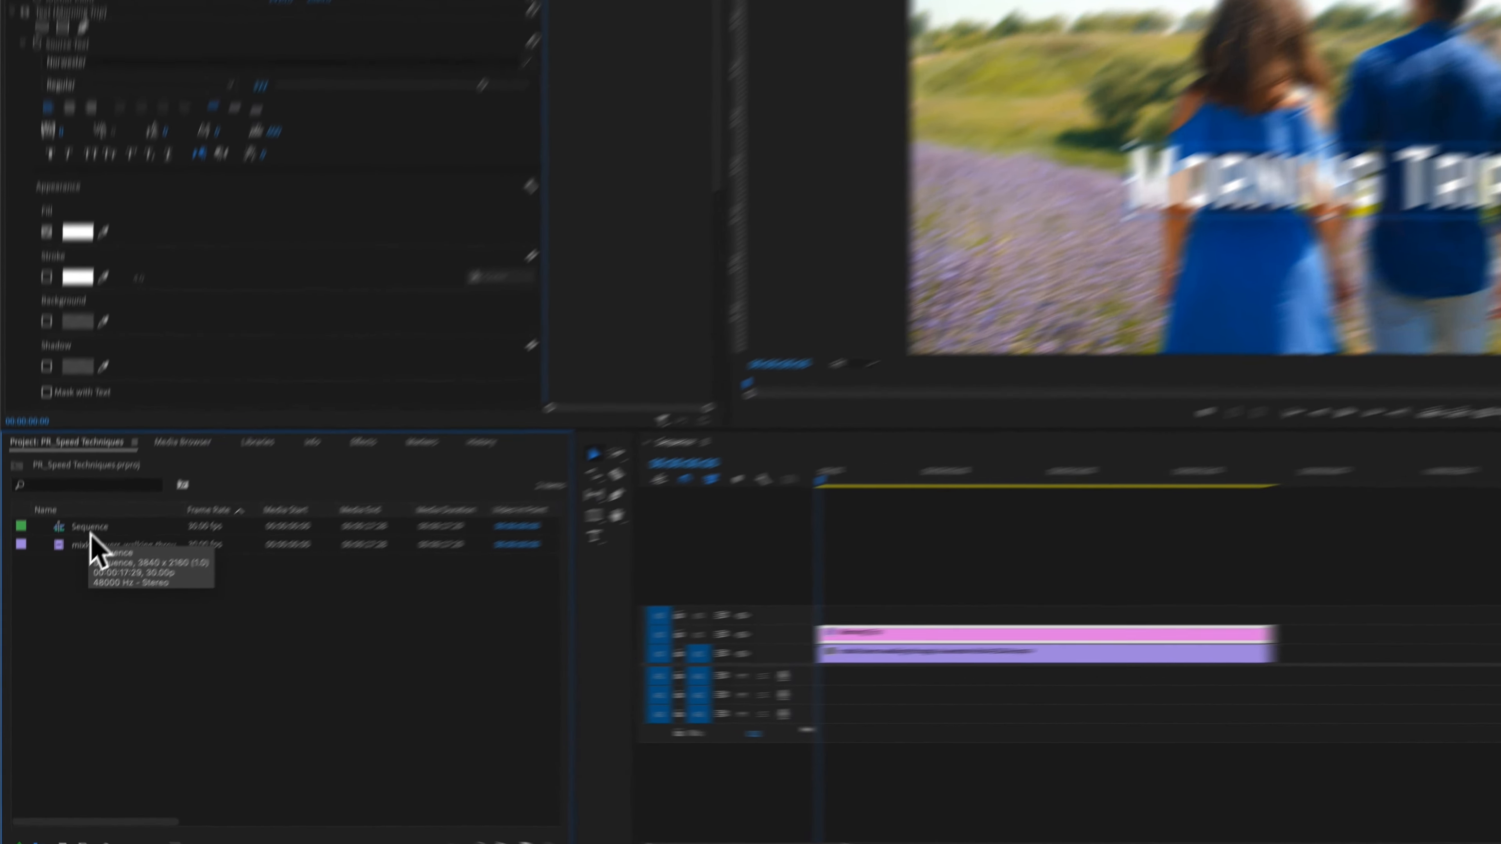
pyautogui.click(65, 577)
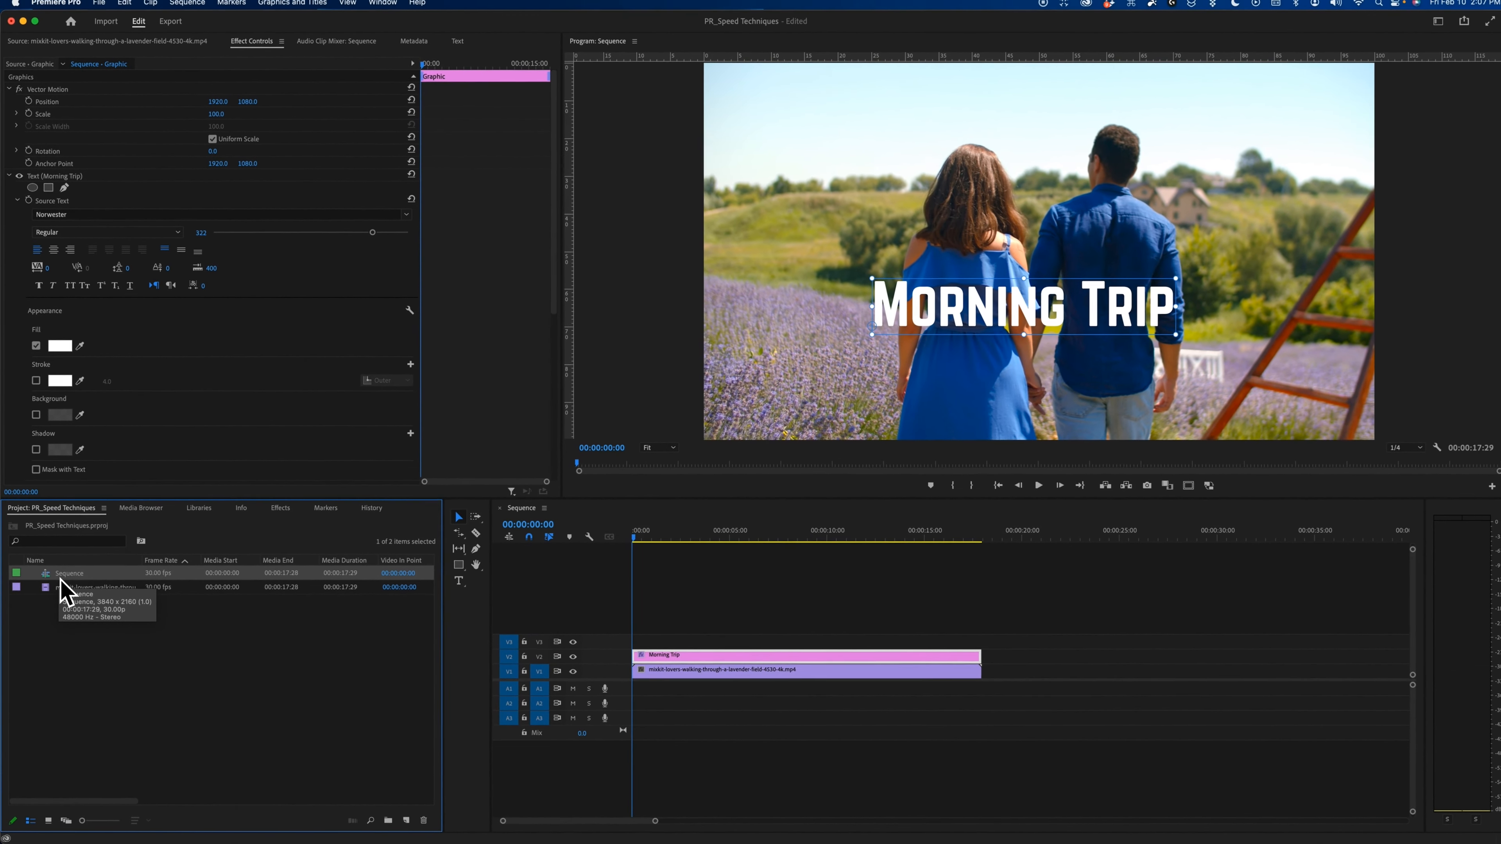
pyautogui.rightClick(66, 592)
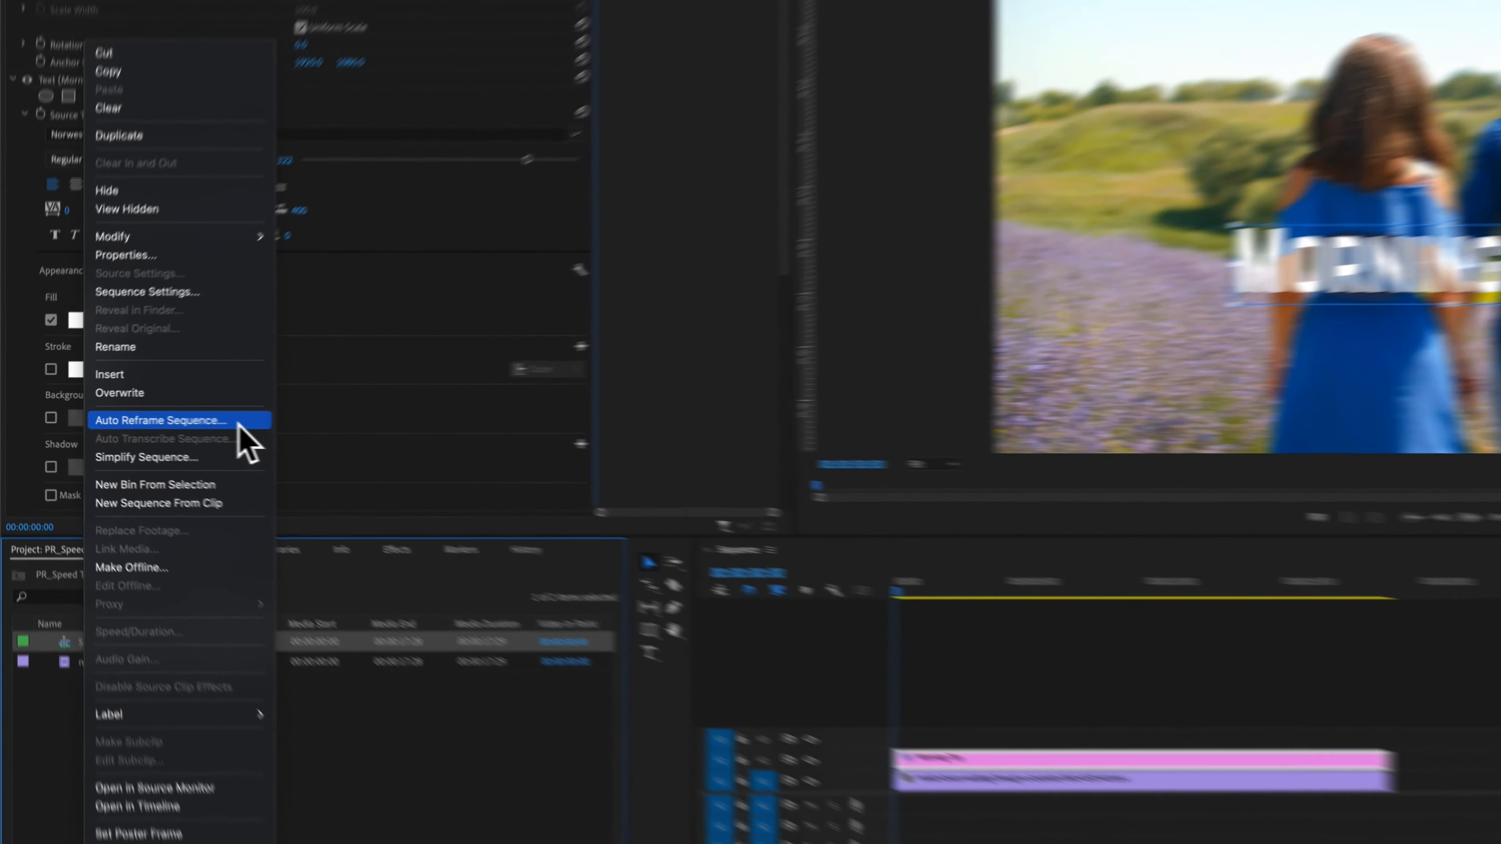
pyautogui.click(168, 421)
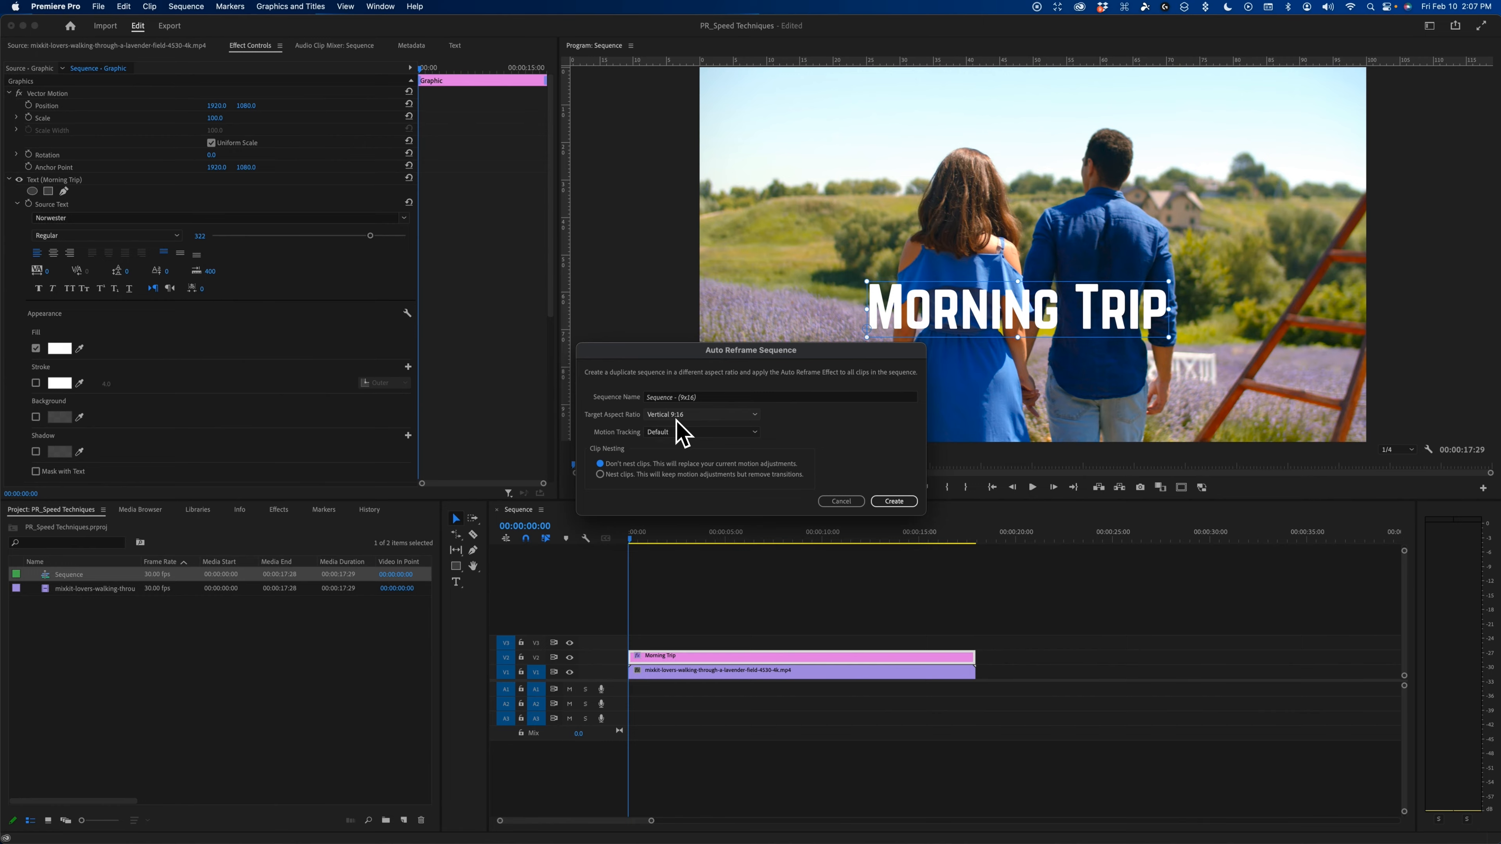
pyautogui.click(682, 435)
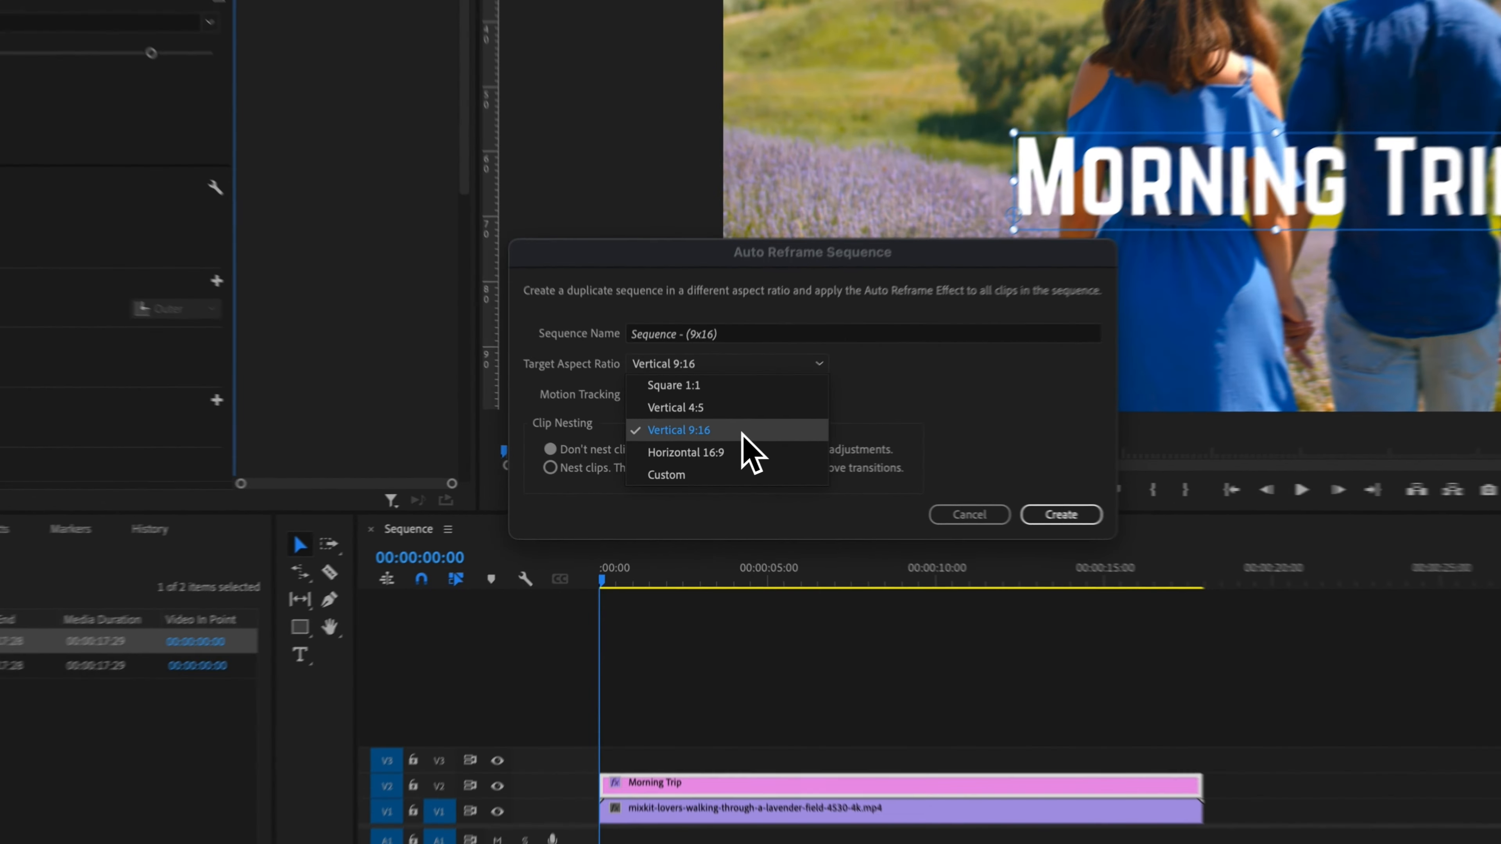
pyautogui.click(711, 454)
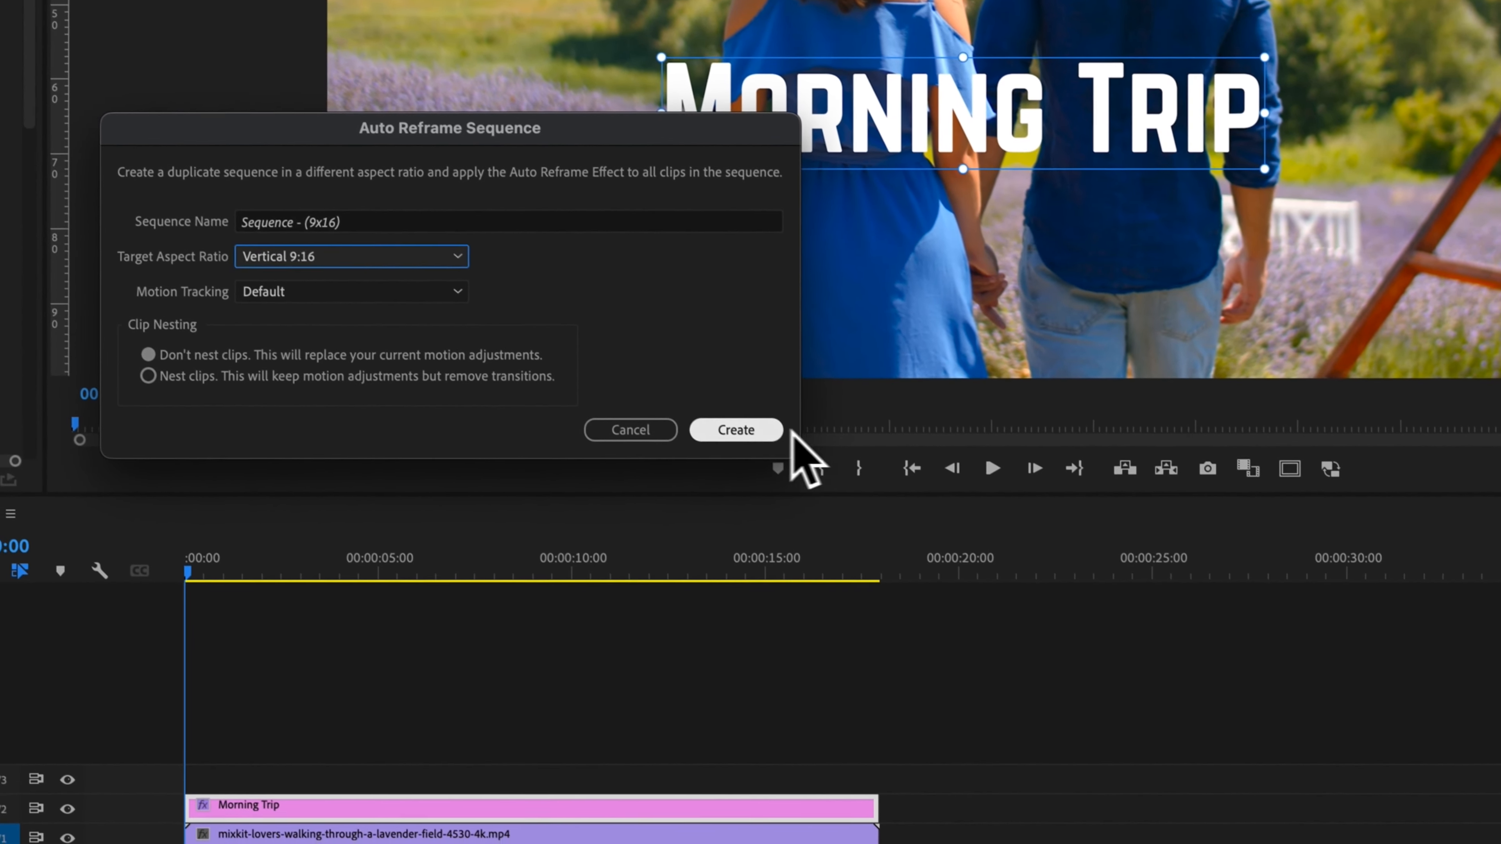
pyautogui.click(827, 500)
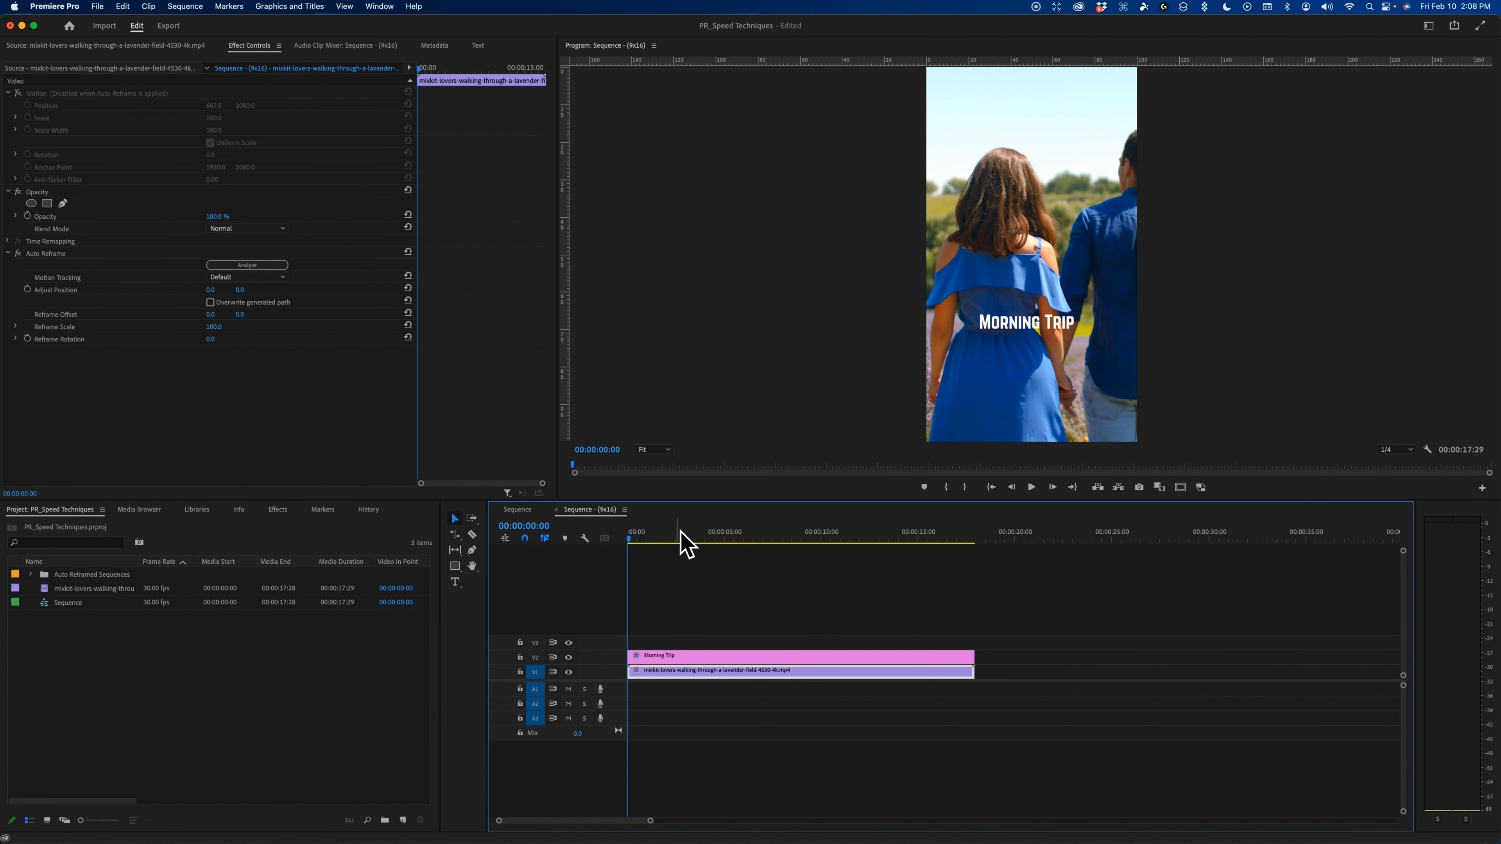
# Play the vertical 9:16 sequence for about eight seconds to examine the automatic reframing
pyautogui.press('space')
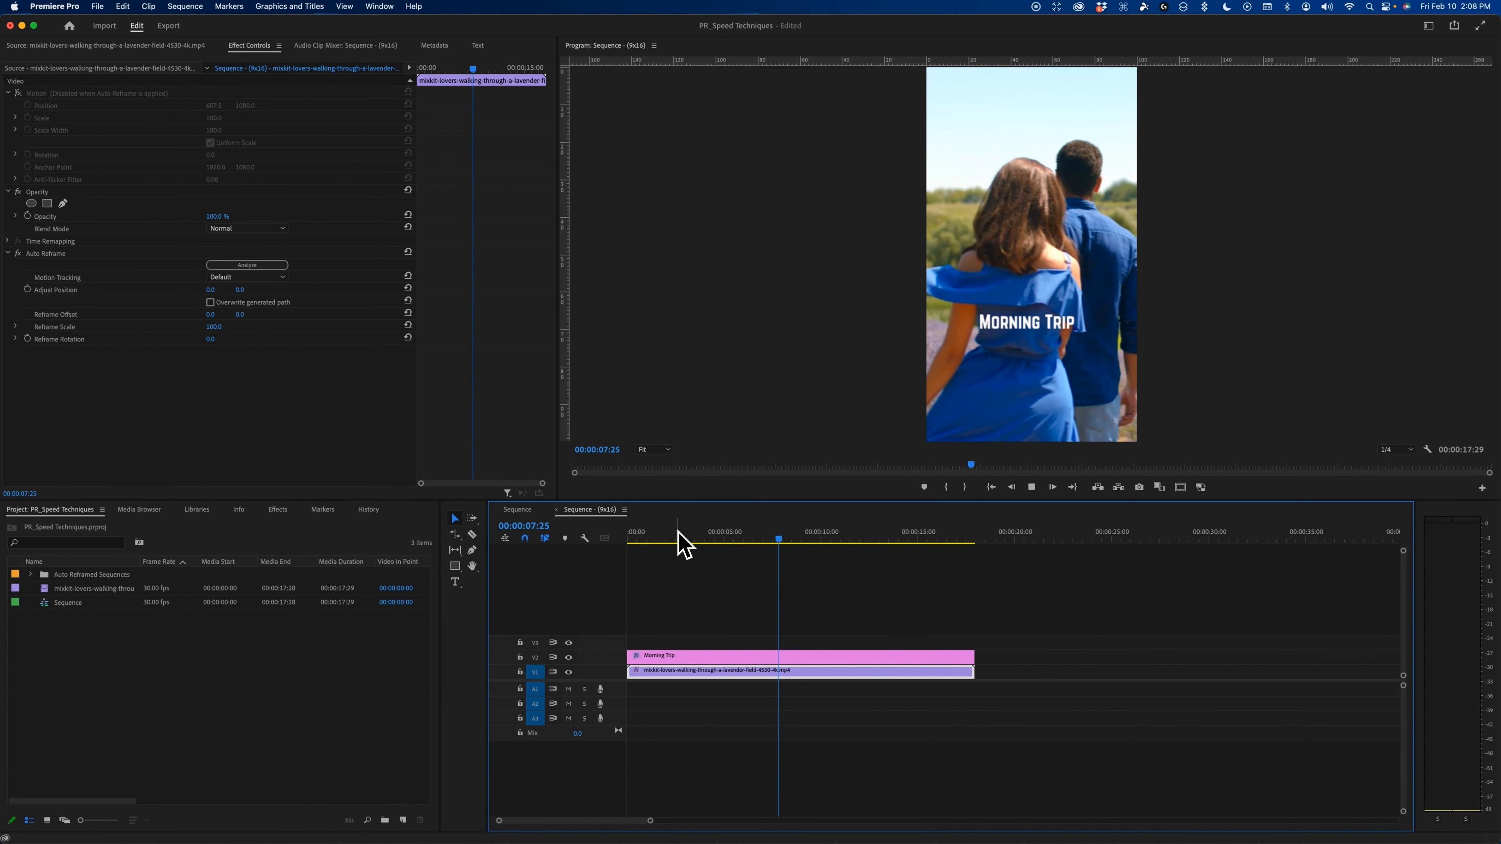
pyautogui.press('space')
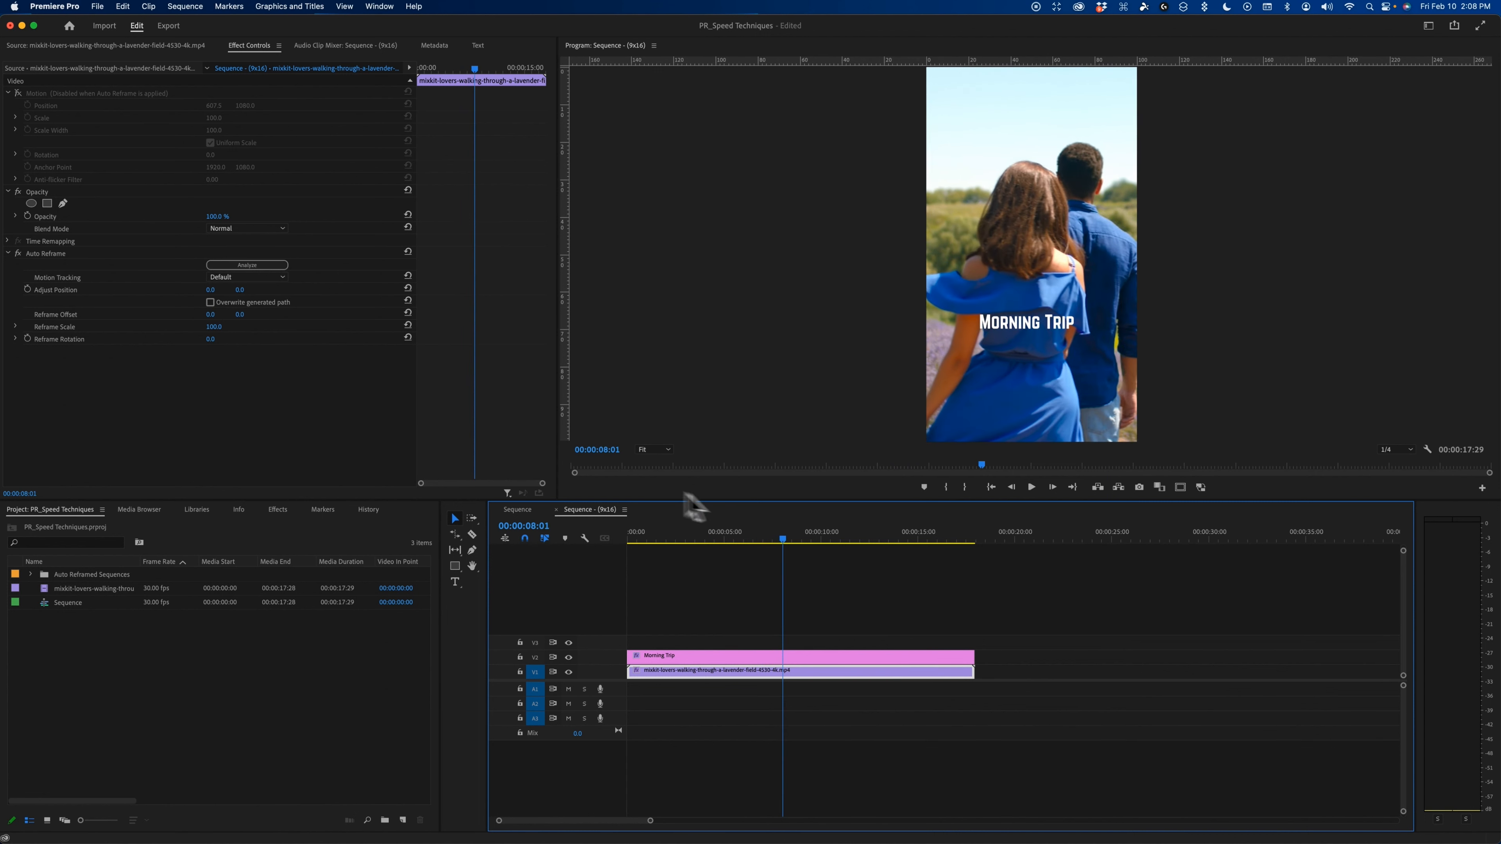
# Compare the original Sequence with the vertical 9:16 version and play the vertical one for about two seconds to examine its framing
pyautogui.click(517, 509)
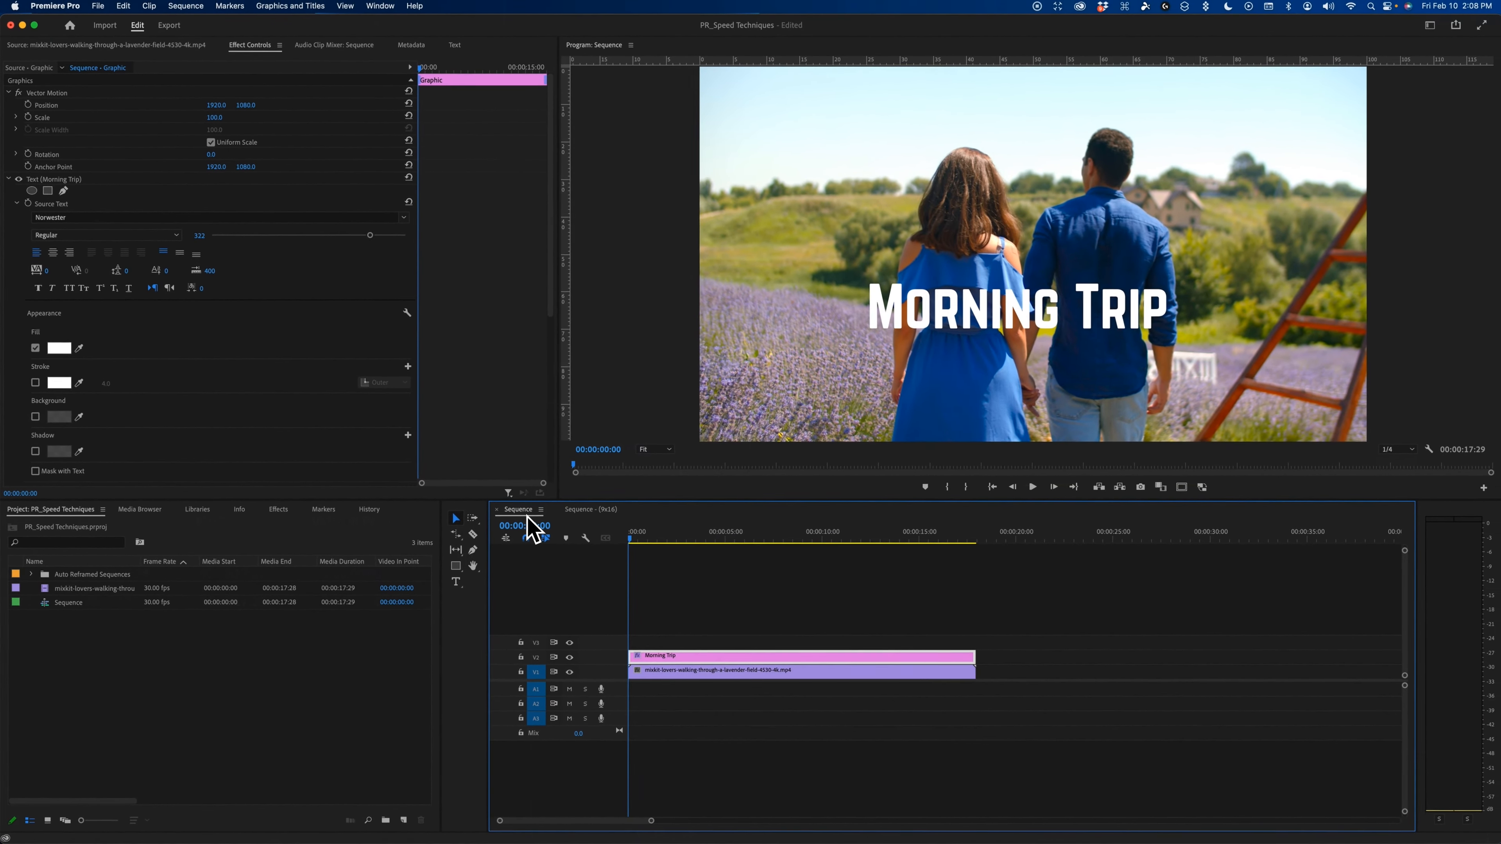
pyautogui.click(594, 508)
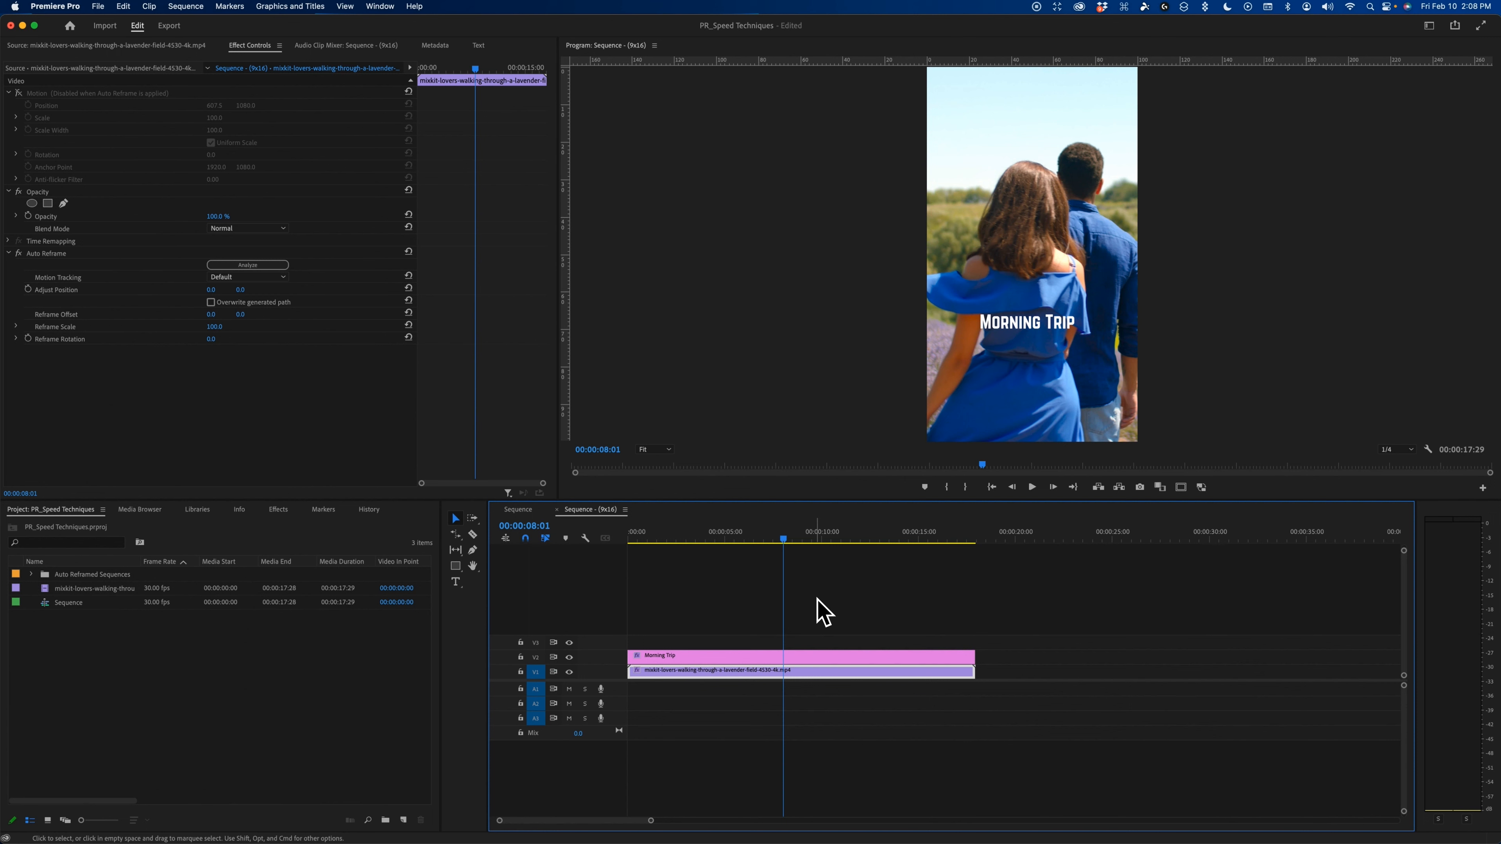
pyautogui.press('space')
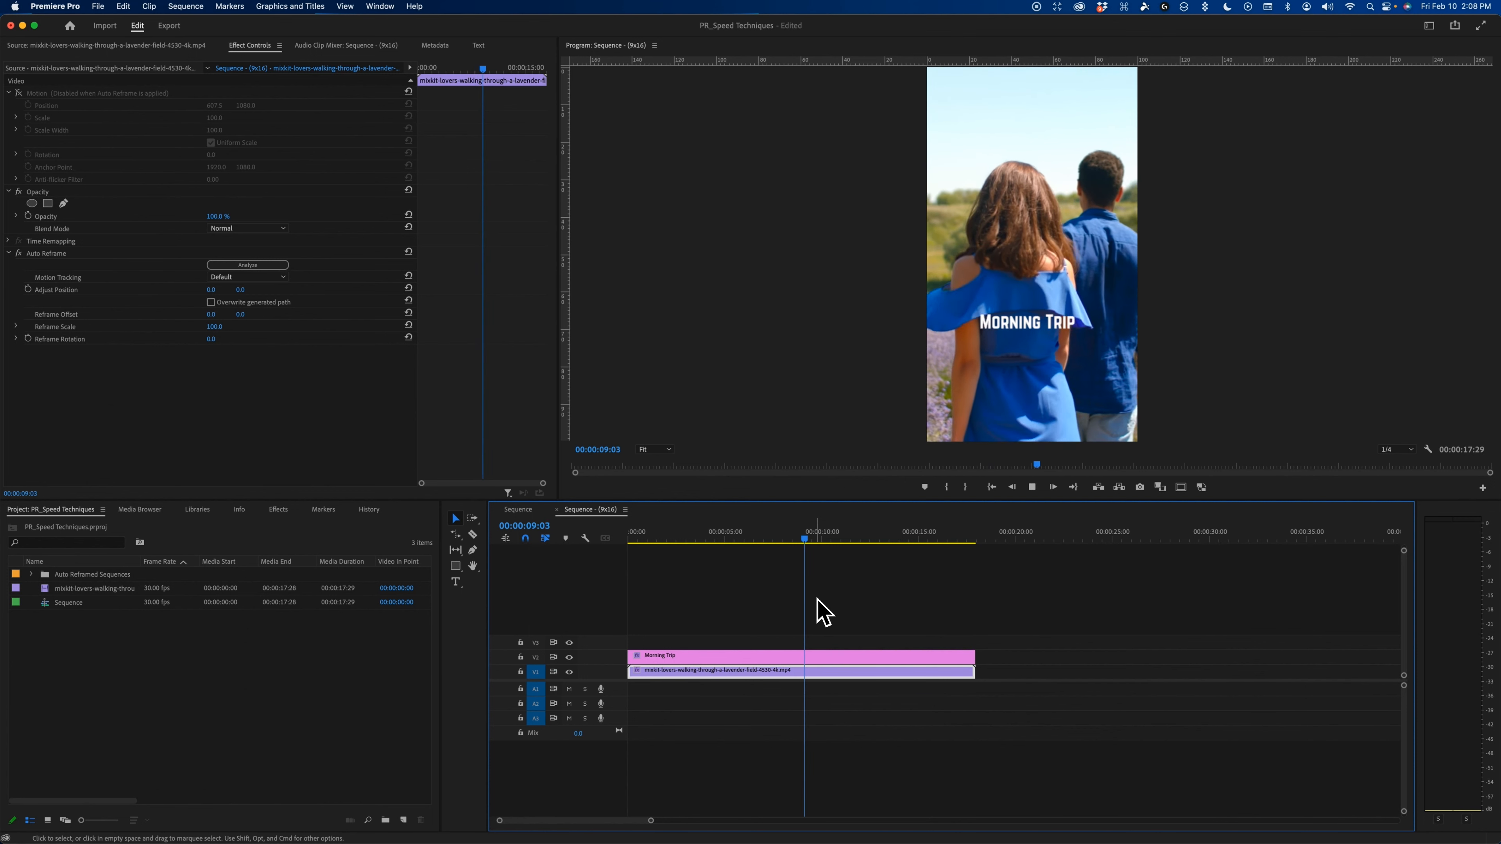
pyautogui.press('space')
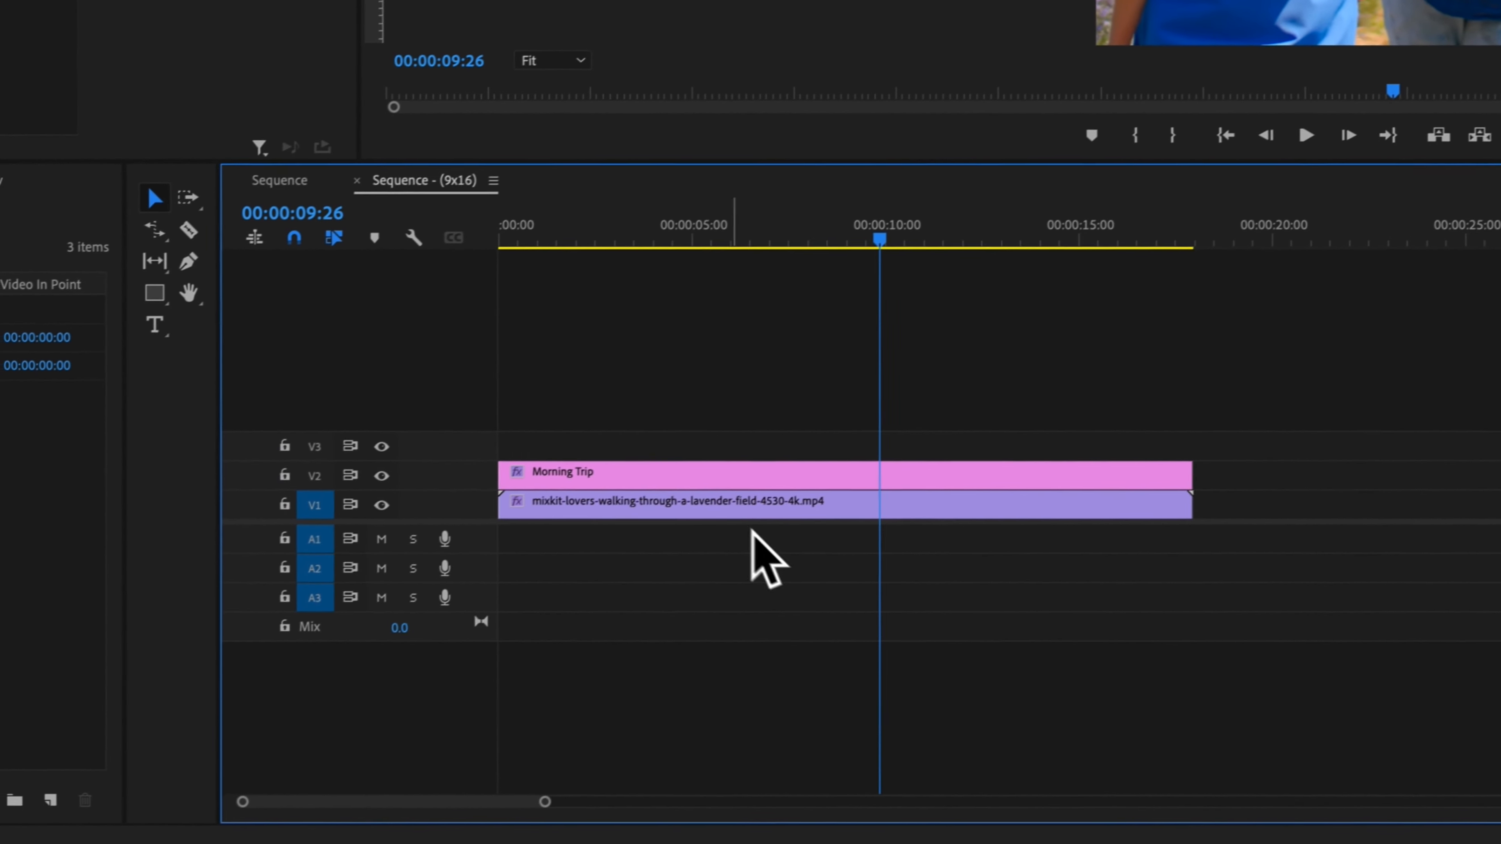
# Set the Auto Reframe effect's Reframe Offset on the lavender field clip to about -532 horizontally and 10 vertically
pyautogui.click(732, 508)
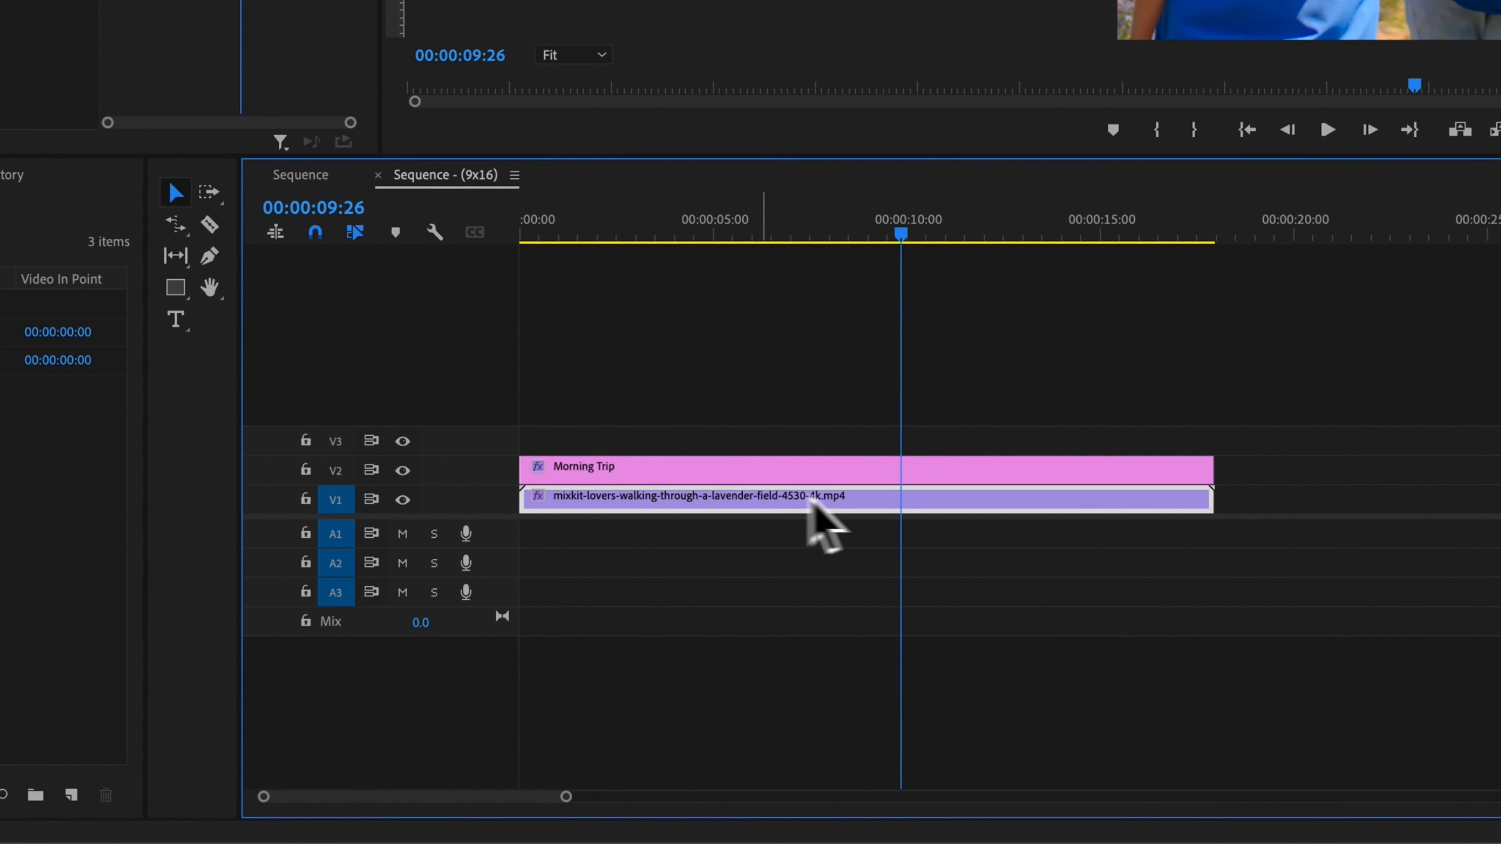
pyautogui.click(152, 41)
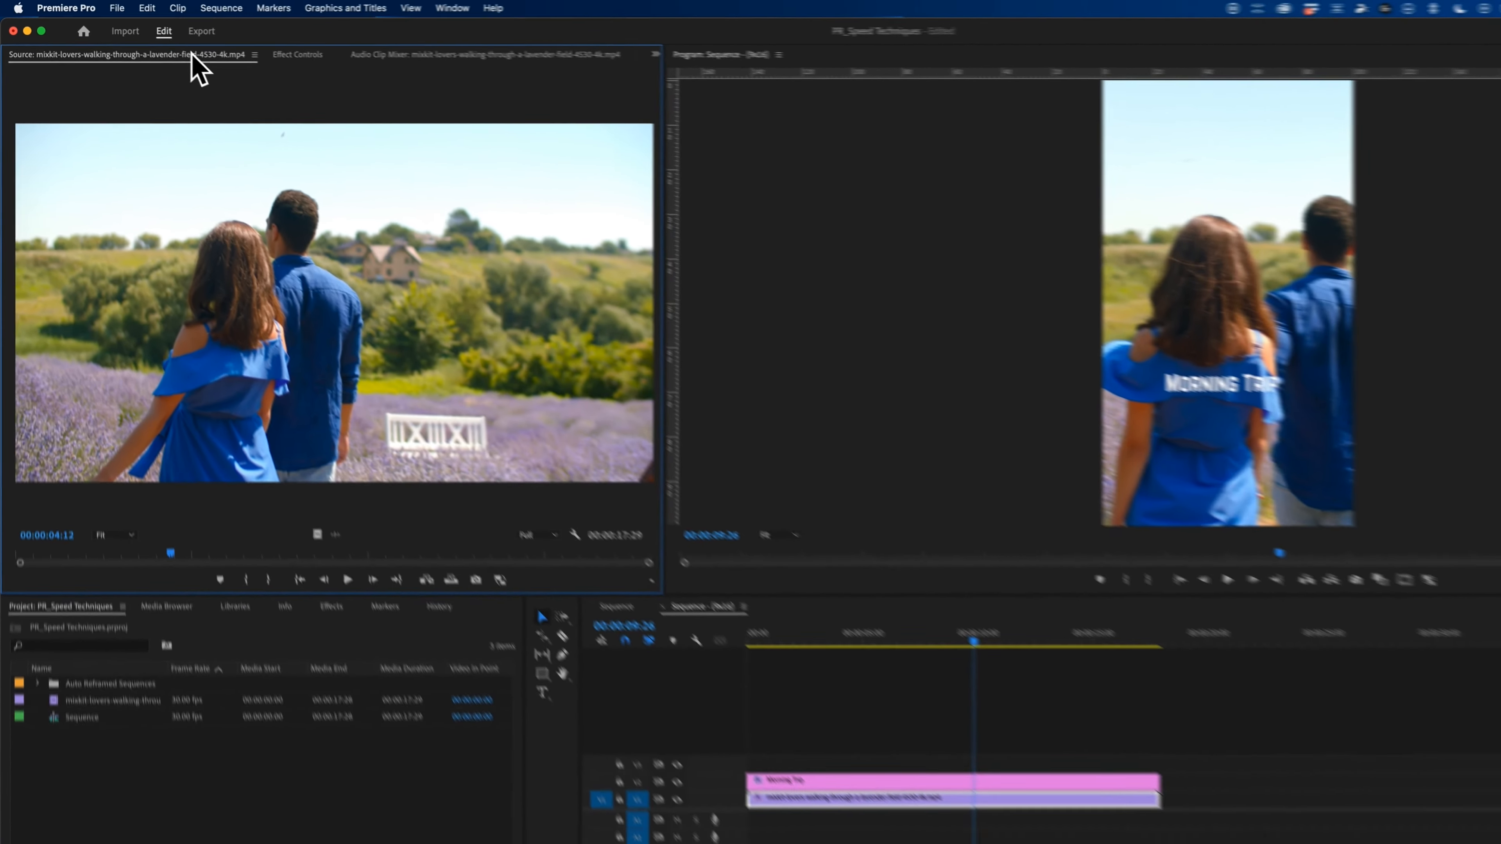
pyautogui.click(310, 59)
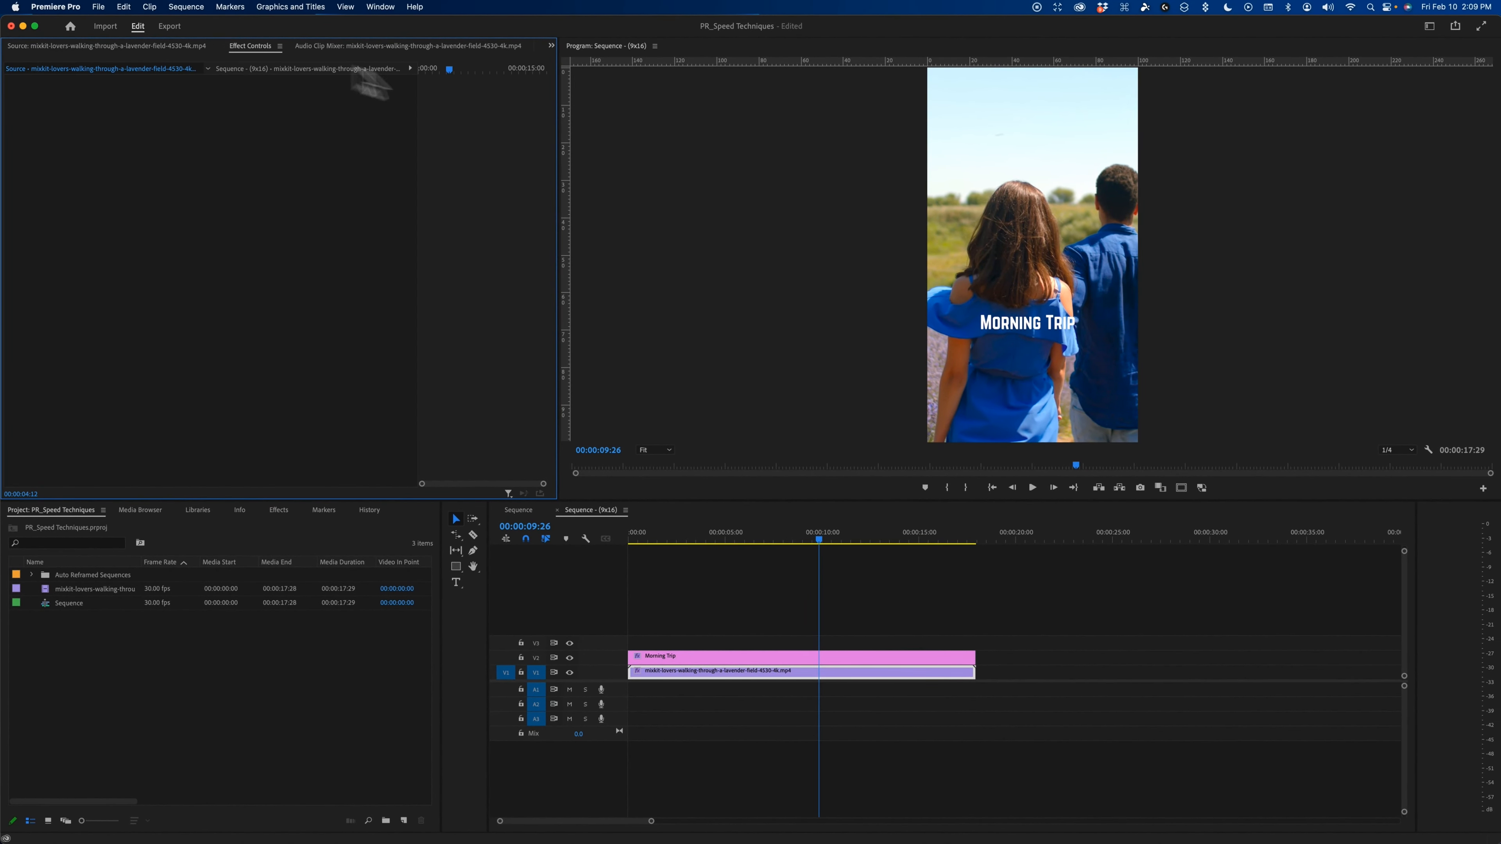
pyautogui.click(918, 676)
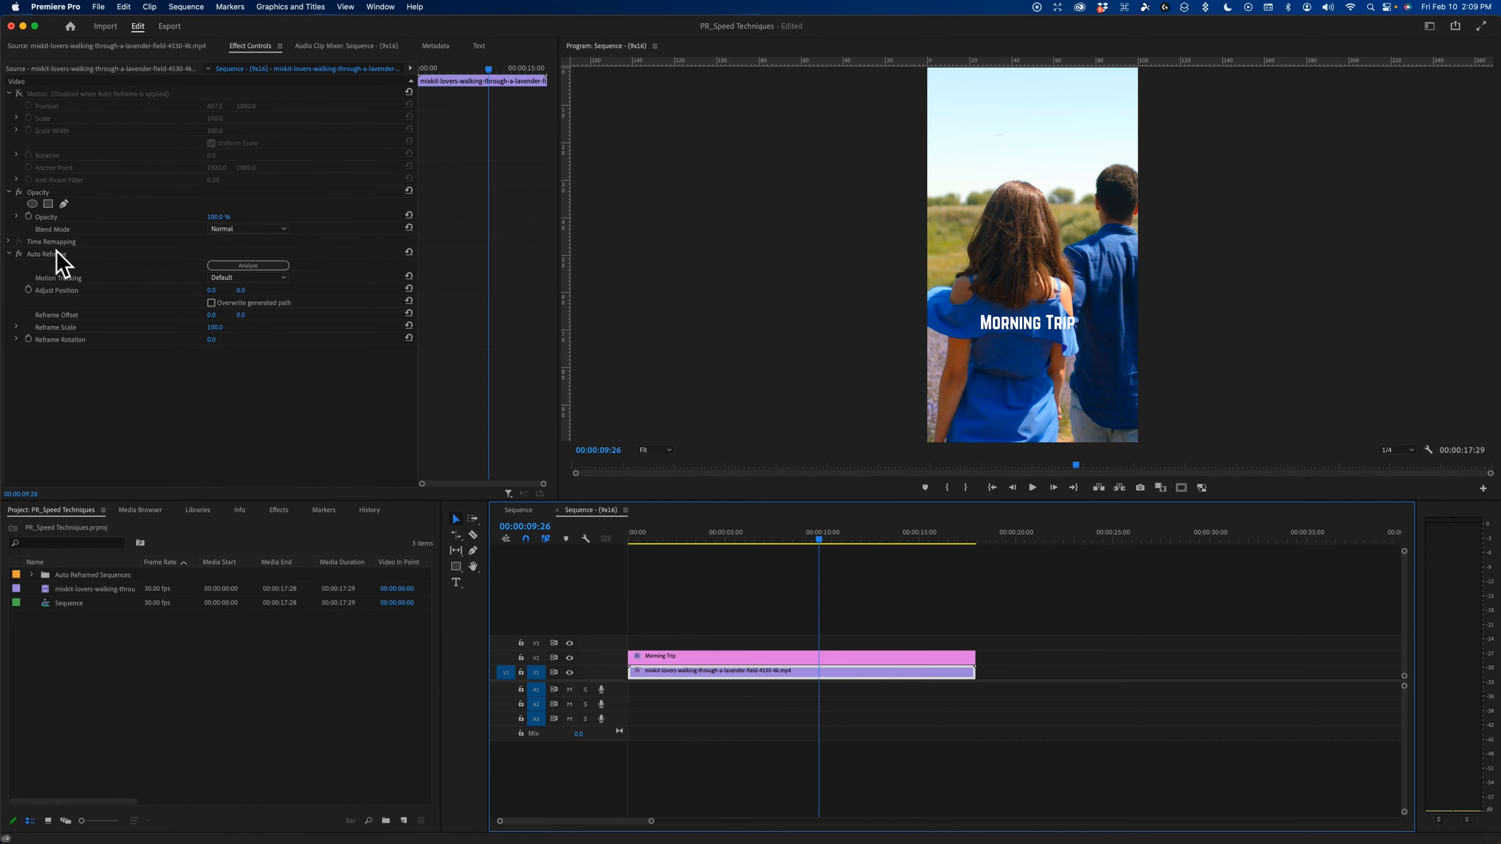
pyautogui.click(42, 256)
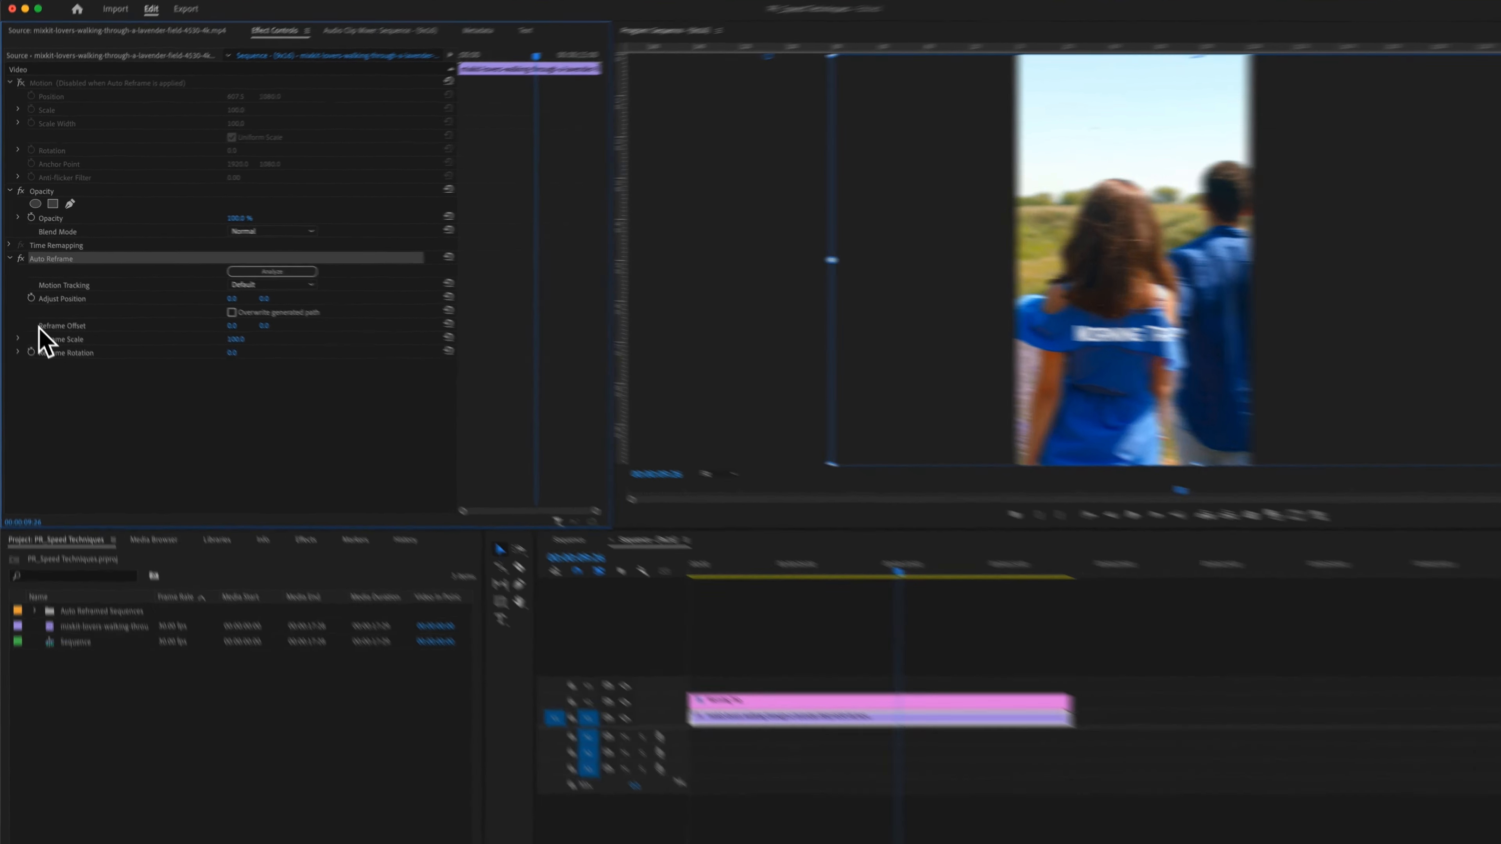
pyautogui.click(39, 326)
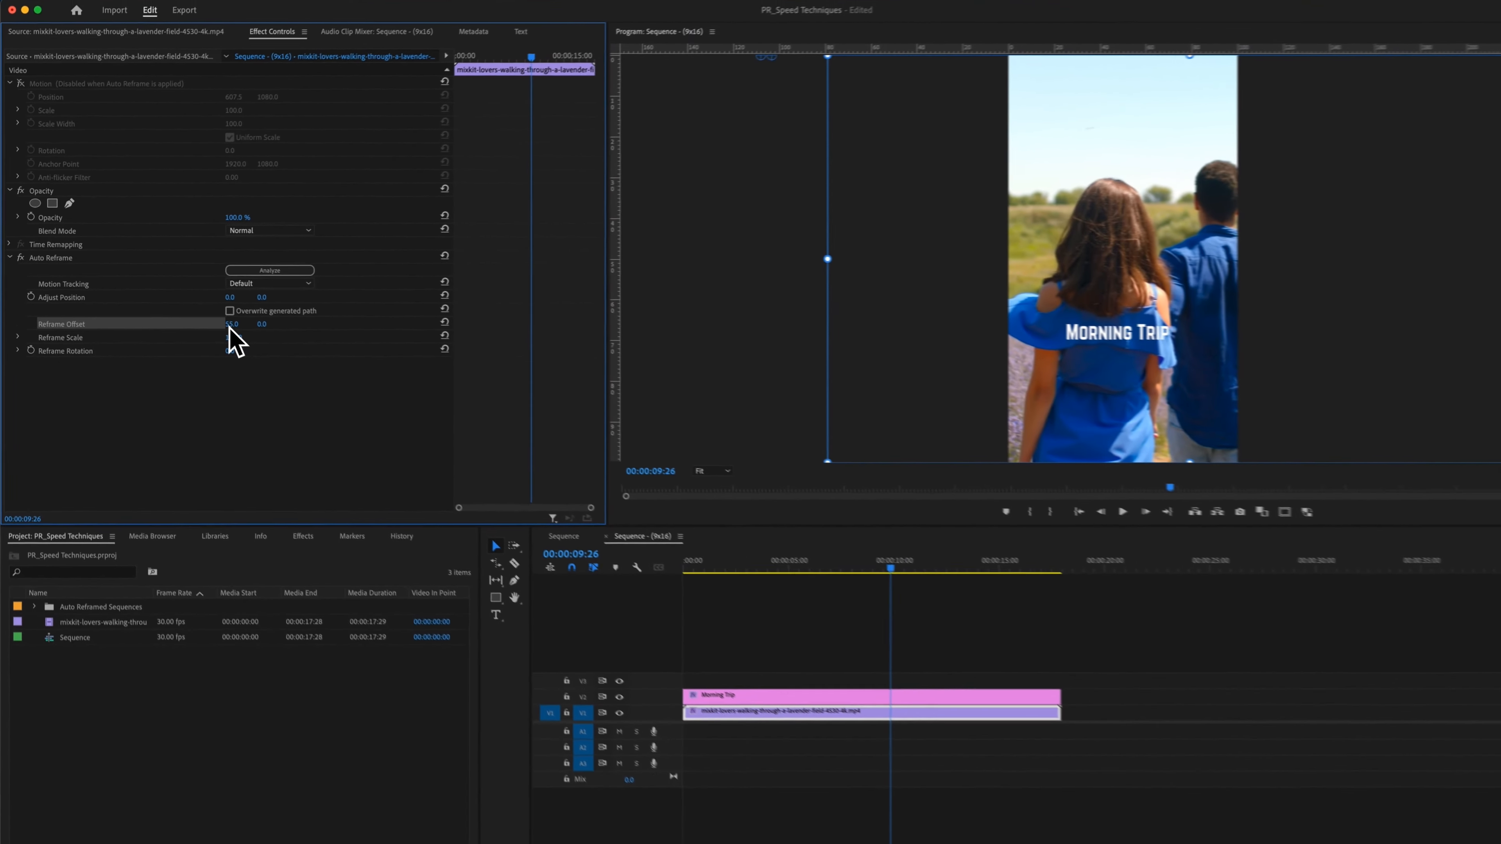
pyautogui.moveTo(212, 319); pyautogui.dragTo(213, 320)
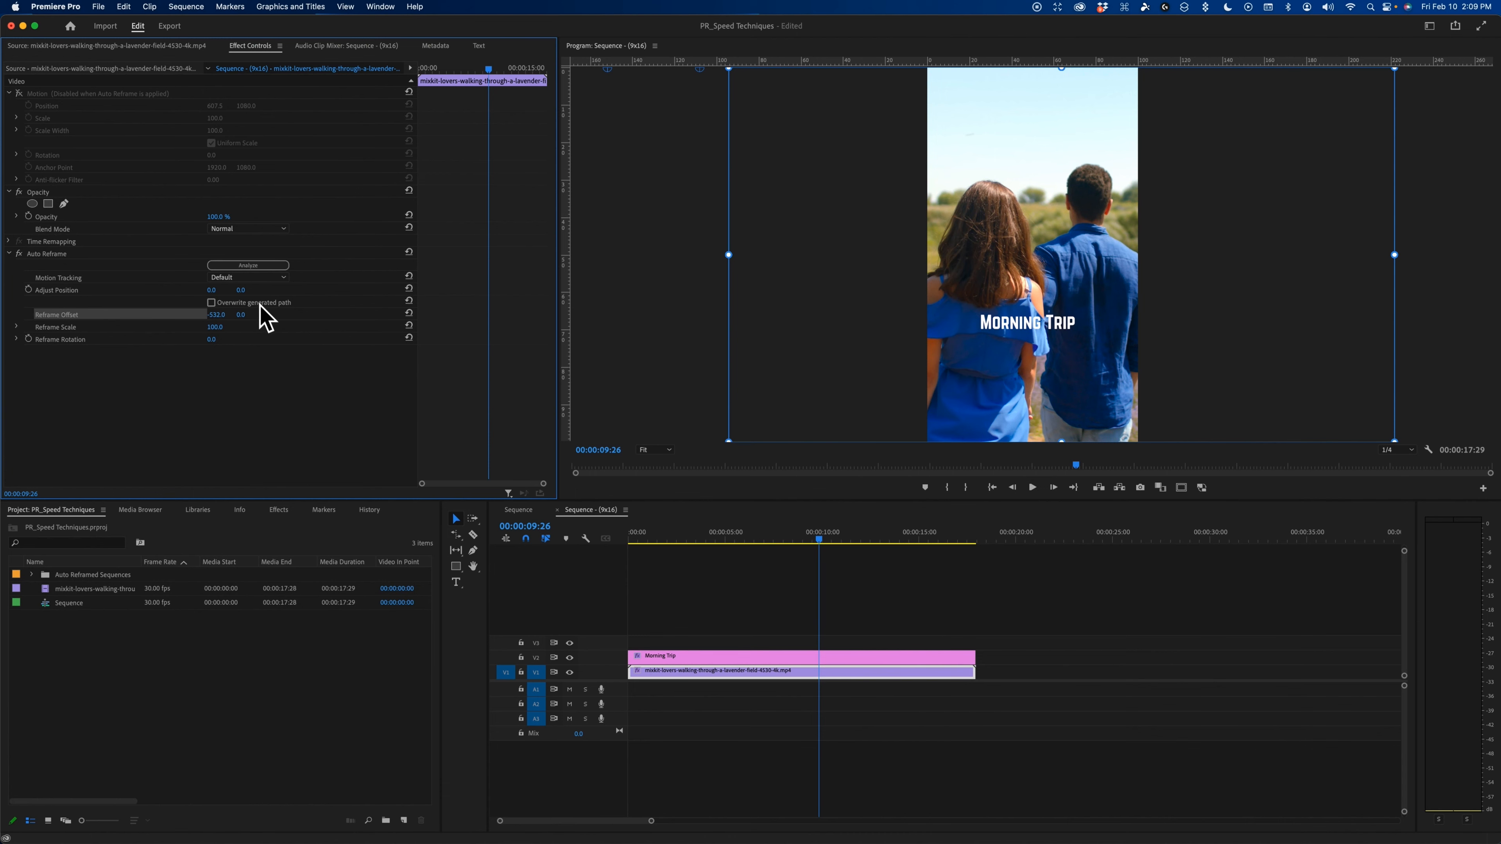
pyautogui.moveTo(241, 317); pyautogui.dragTo(244, 317)
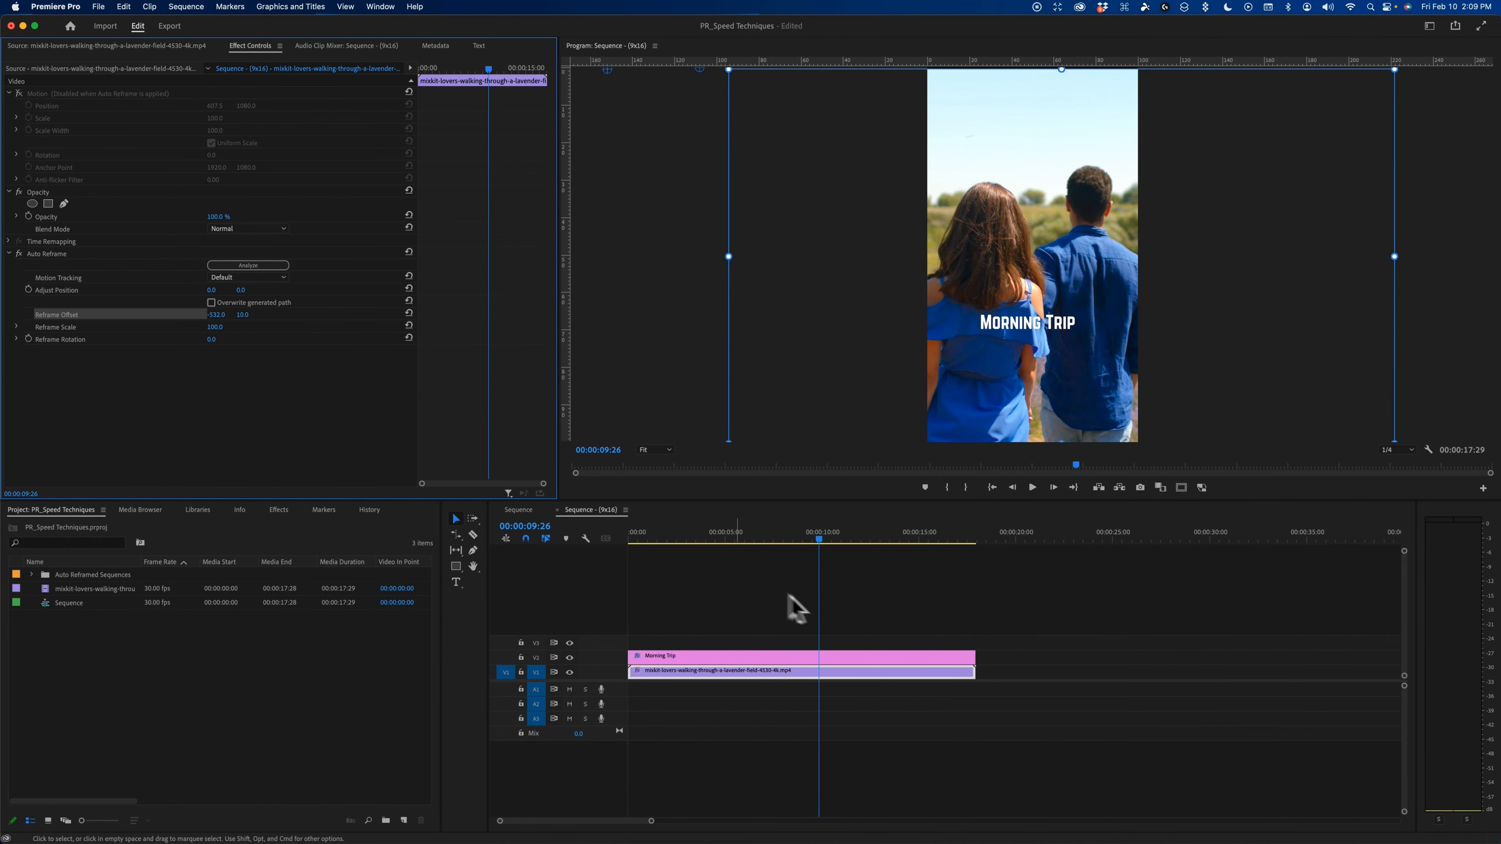
# Enlarge the Morning Trip title text in the vertical sequence to about size 393
pyautogui.click(744, 660)
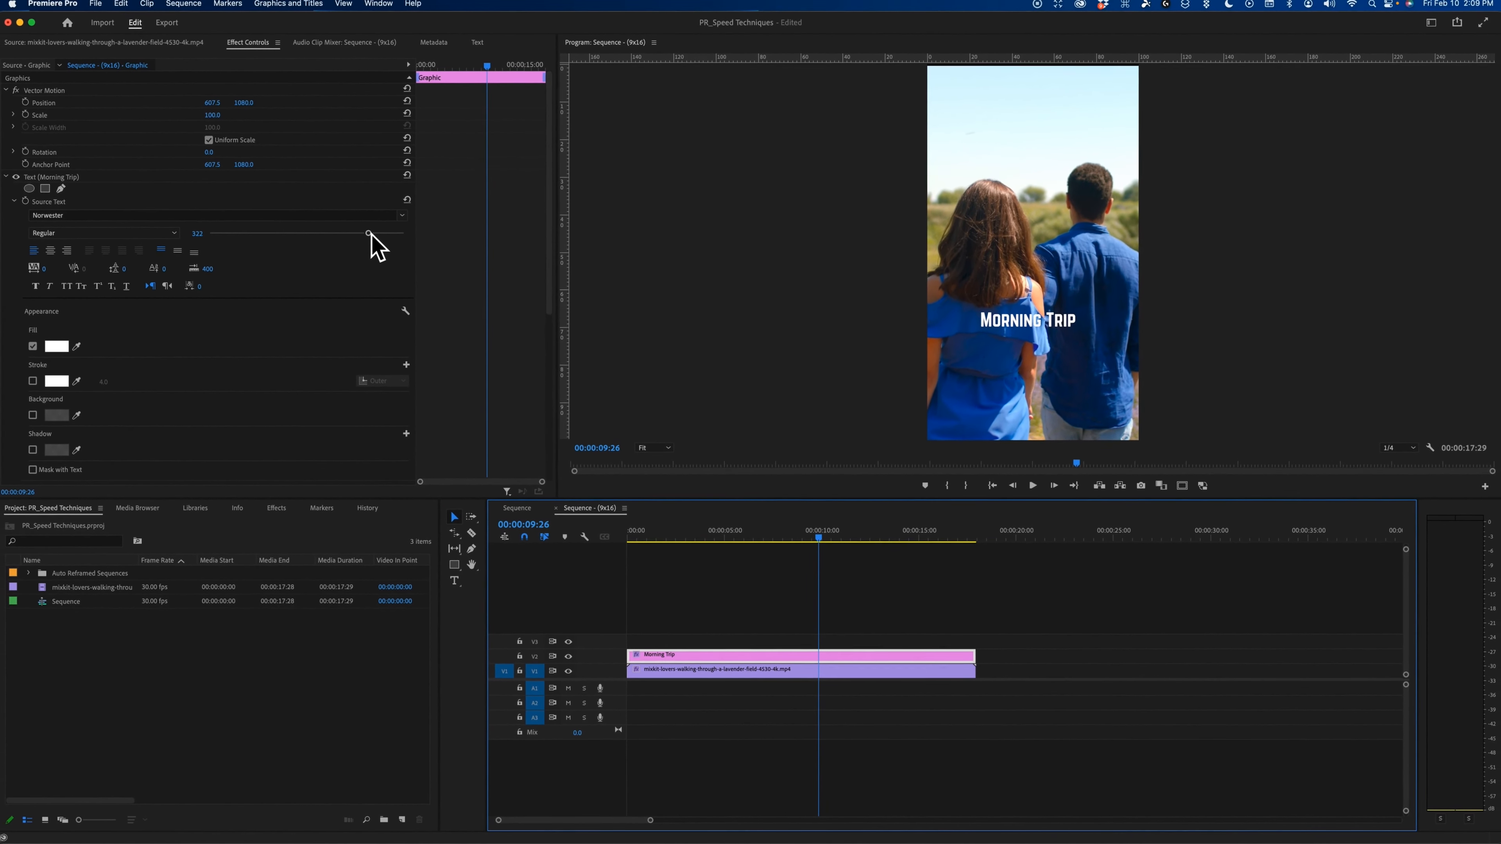
pyautogui.moveTo(370, 234); pyautogui.dragTo(399, 234)
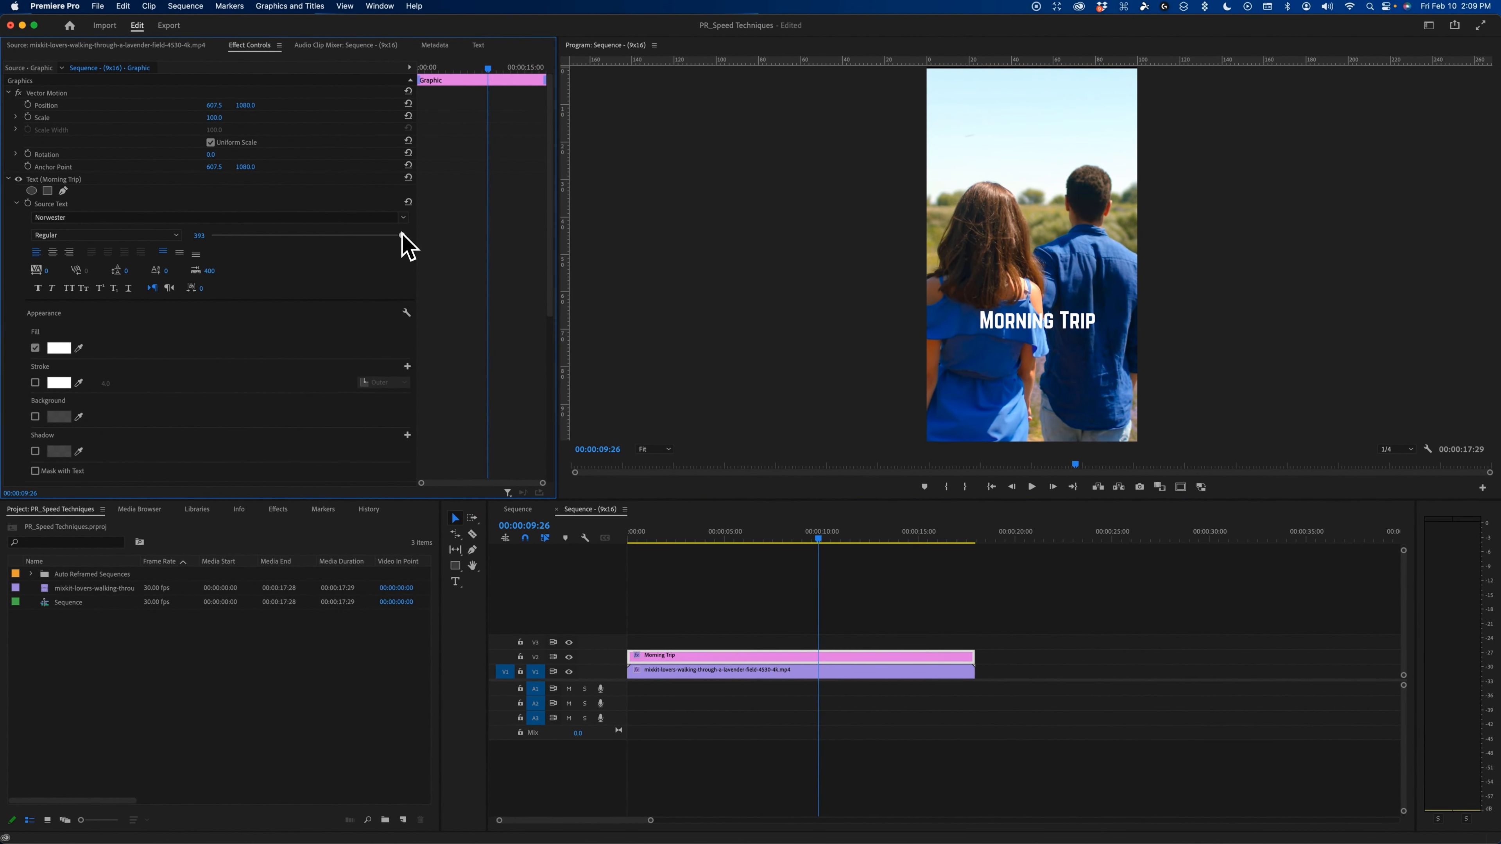